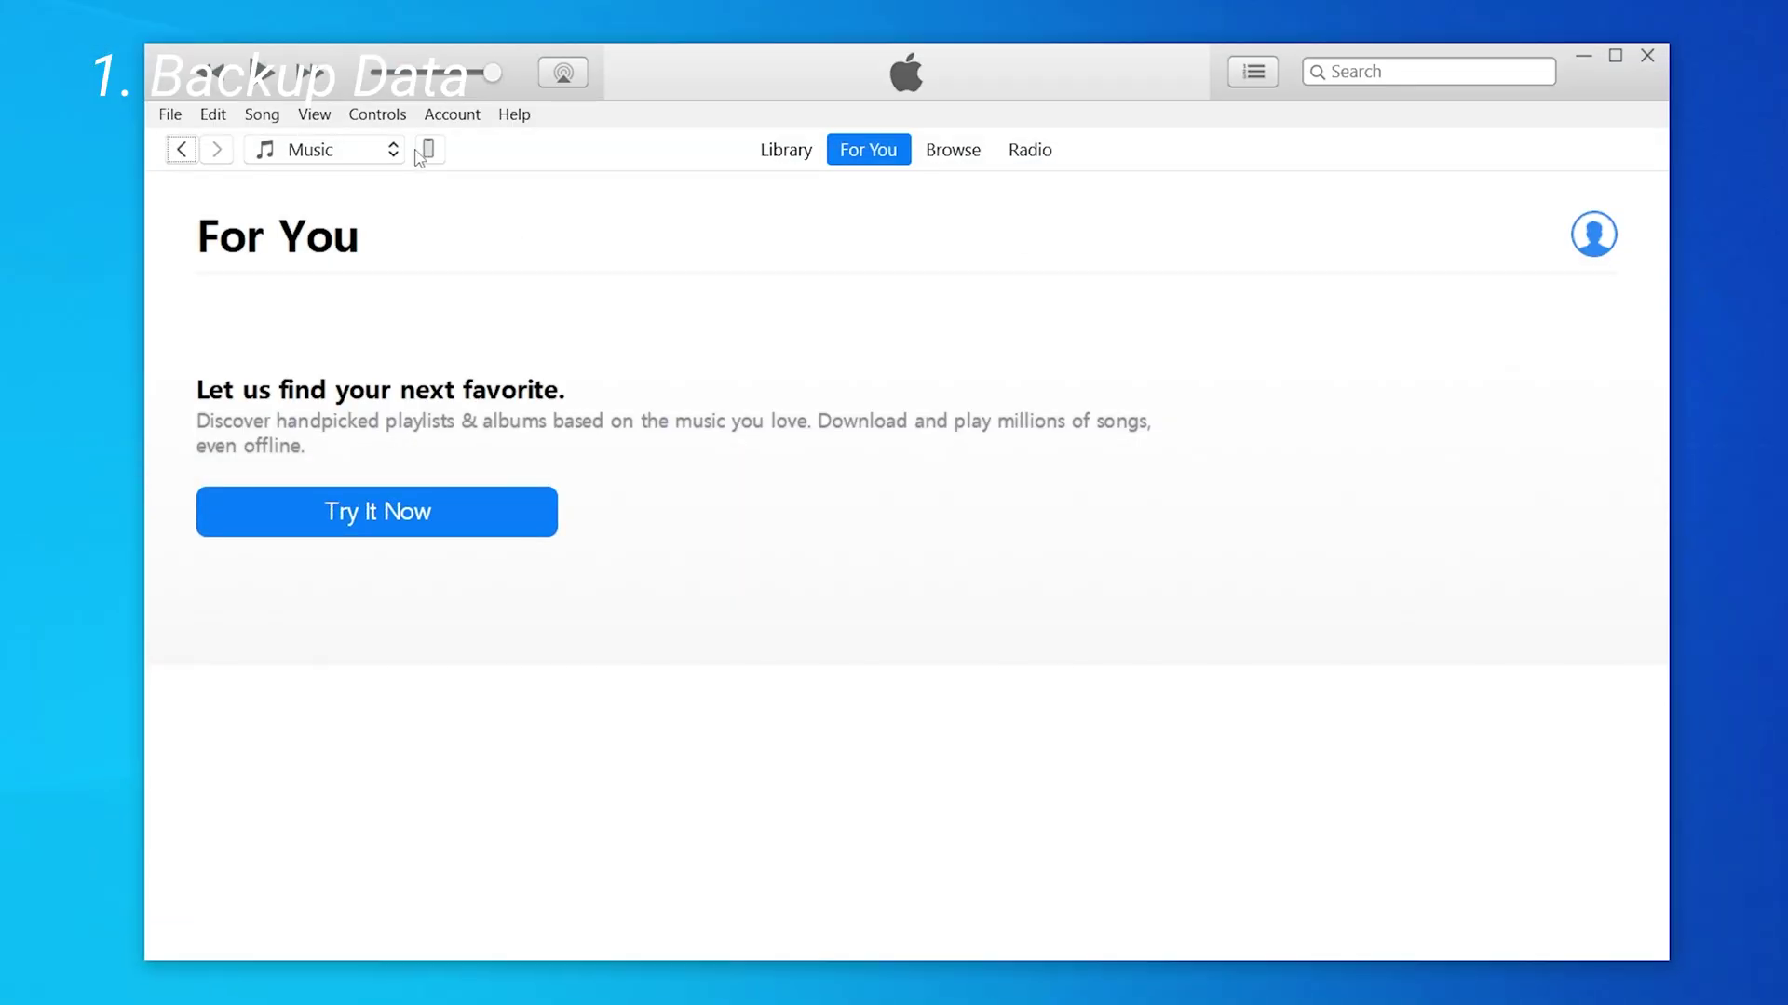
Show the connected iPhone's Summary page in iTunes.
left_click(427, 150)
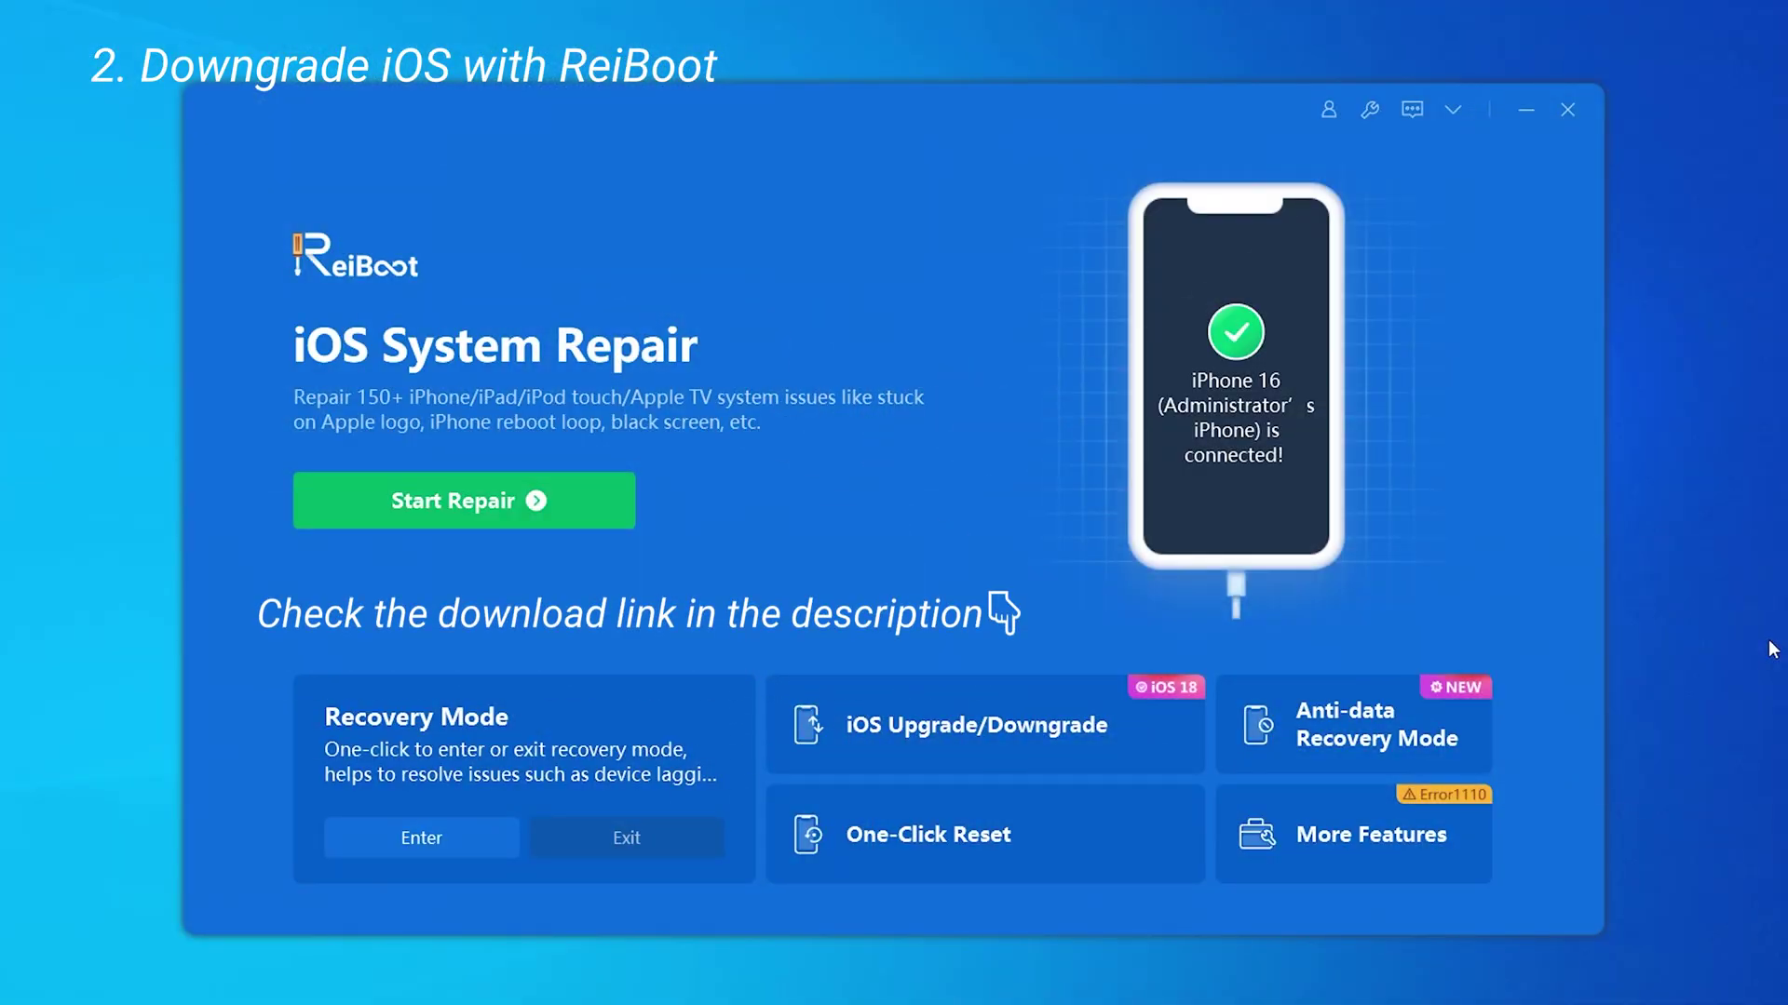
In ReiBoot, choose the data-loss Downgrade option and fetch available firmware.
left_click(1125, 738)
left_click(1154, 507)
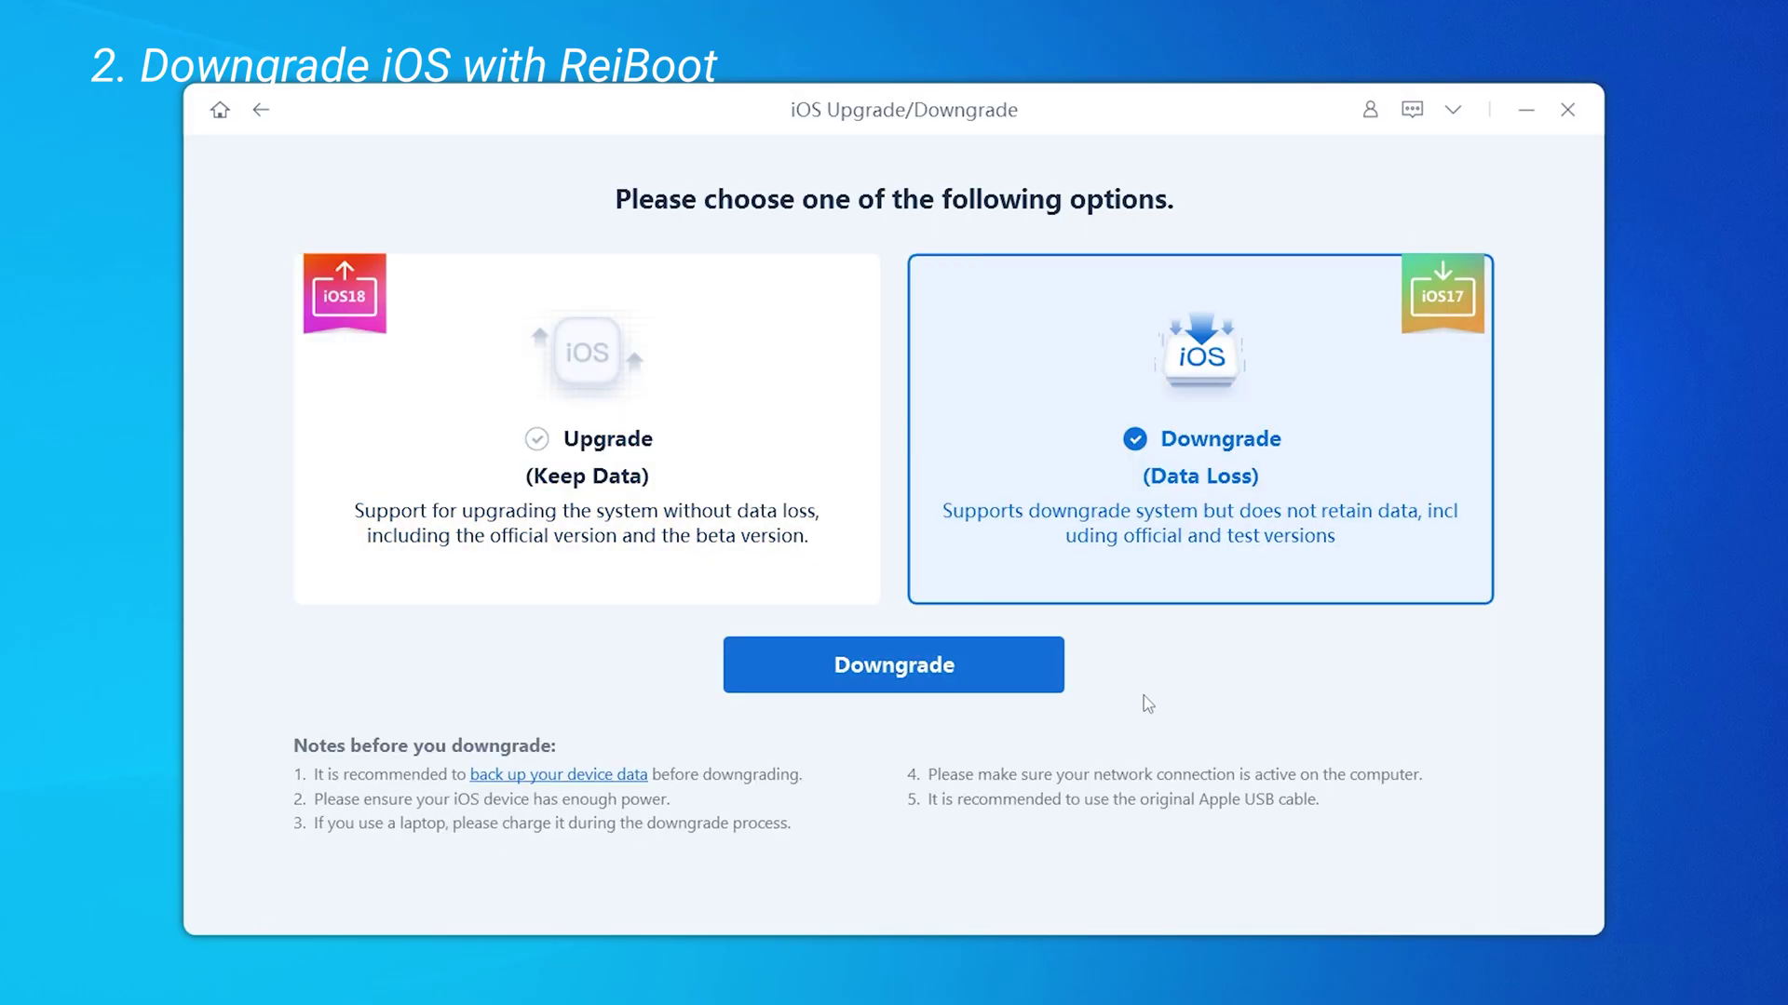
left_click(1017, 674)
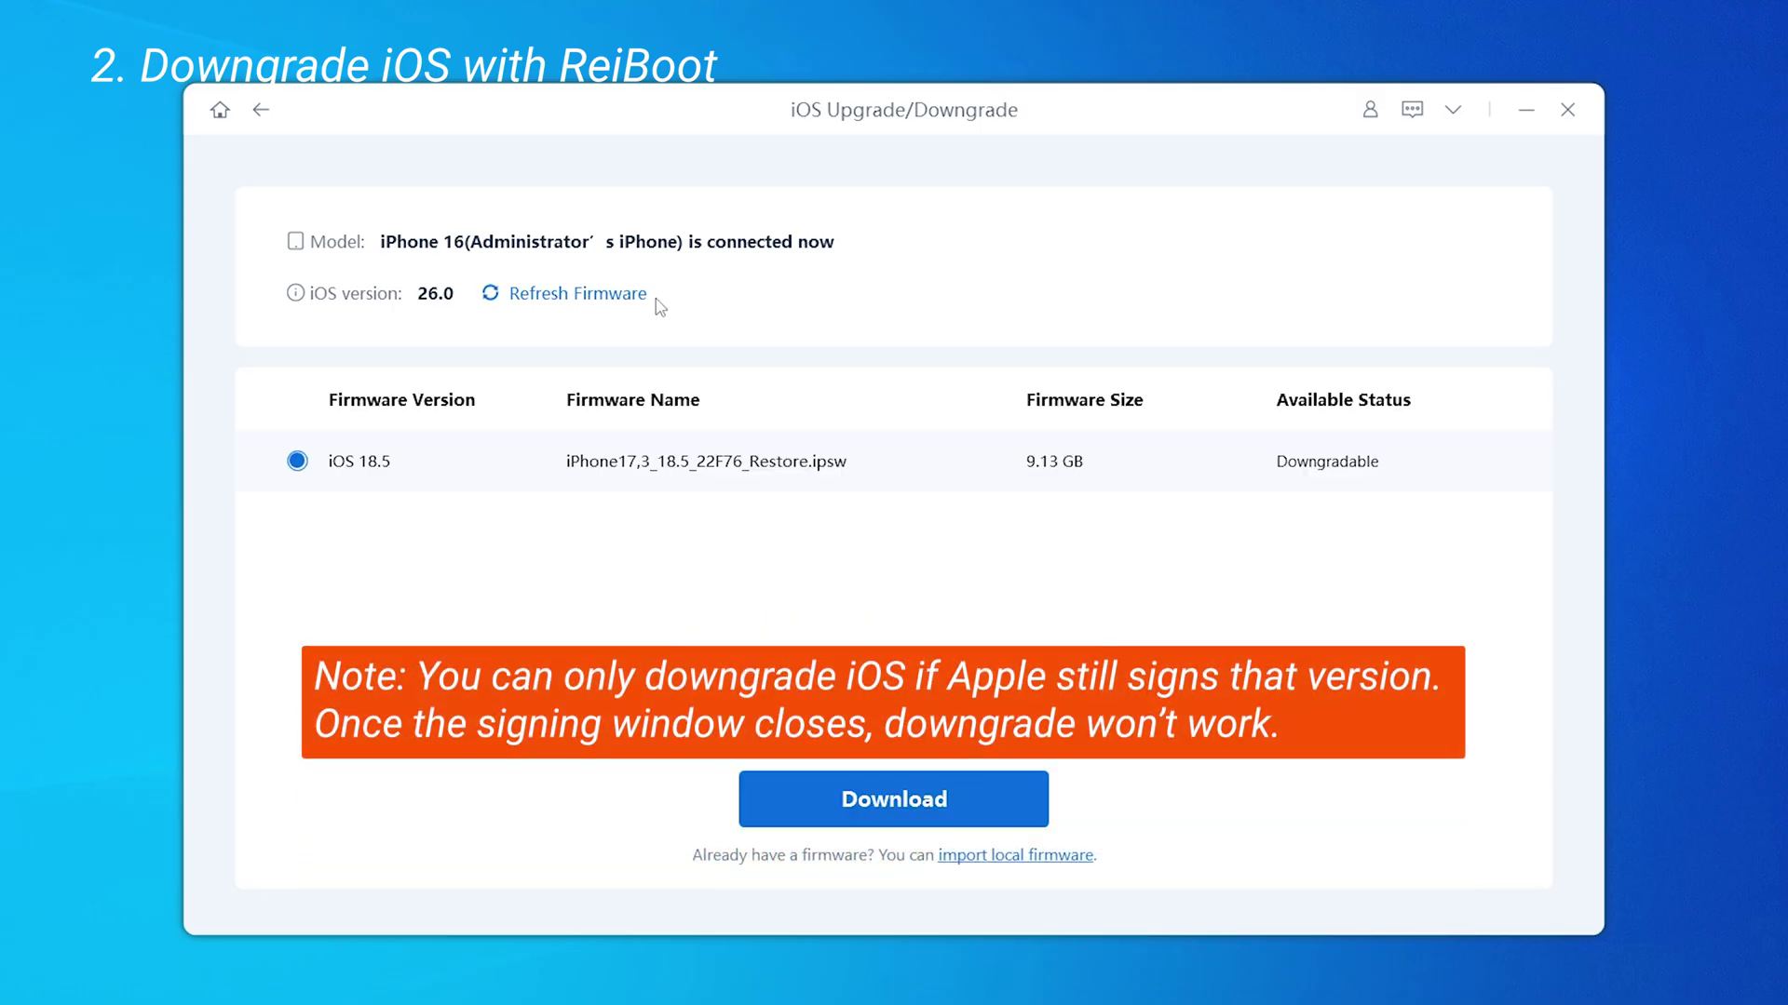
Download iOS 18.5 firmware and confirm the cross-version downgrade despite data loss.
left_click(860, 797)
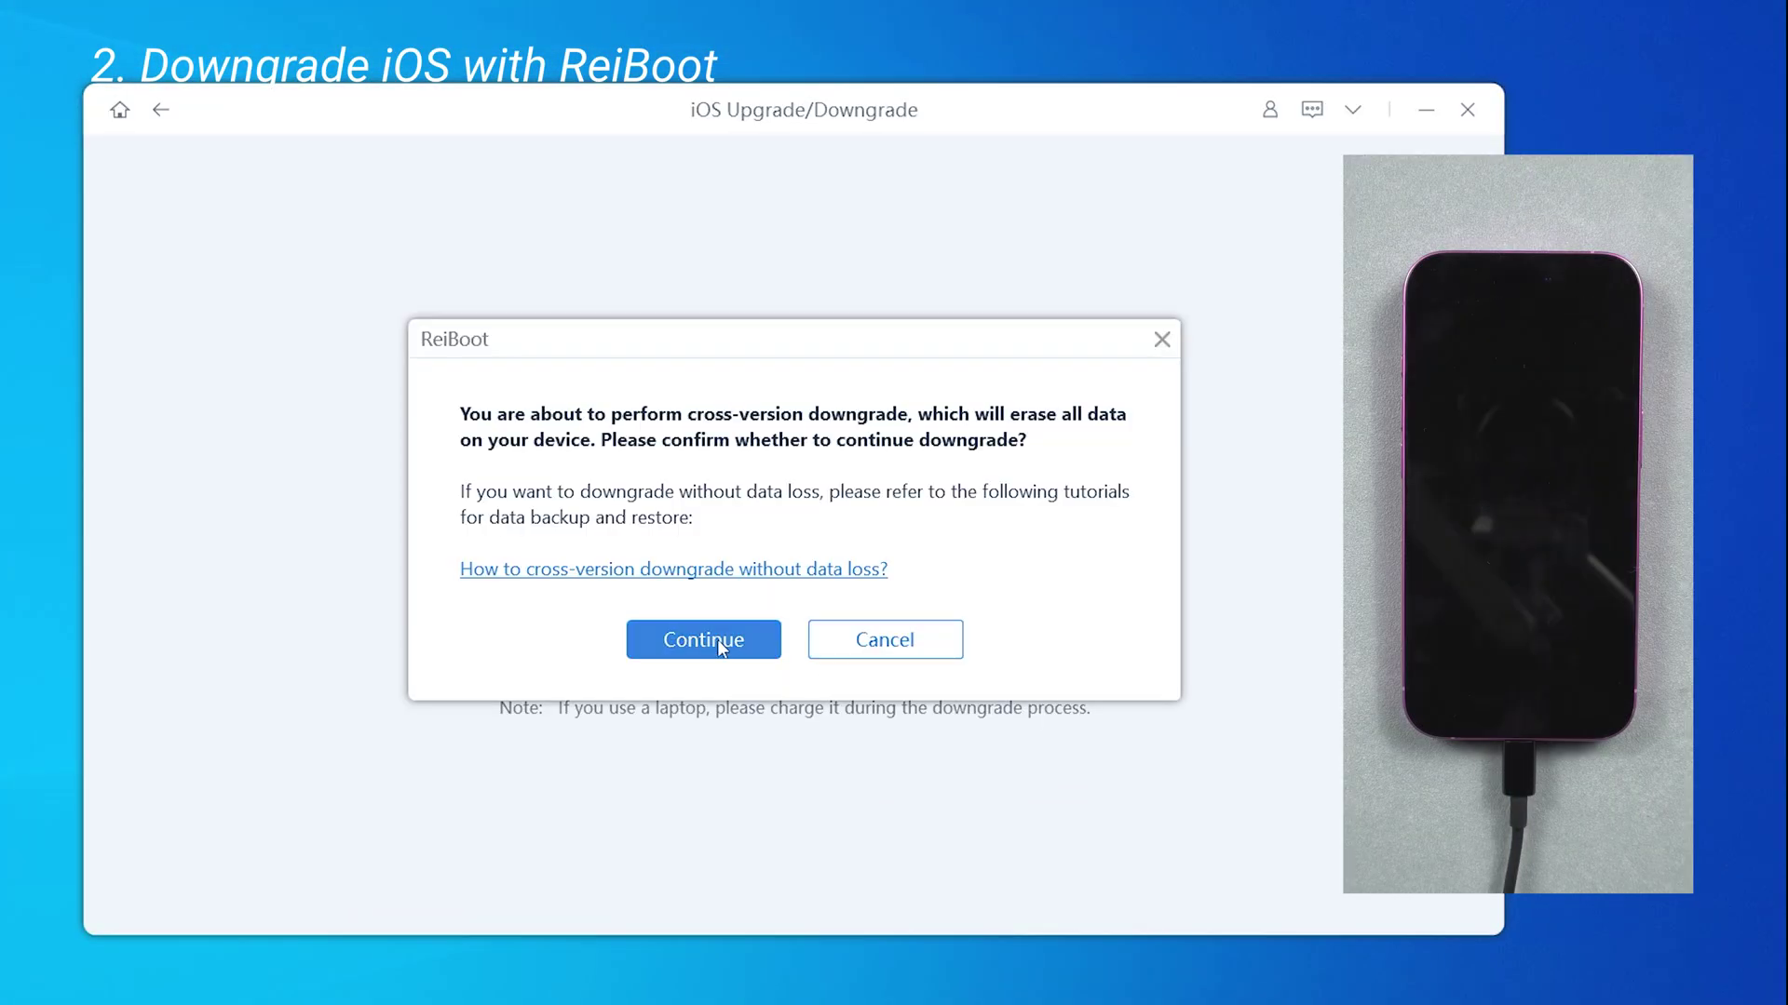
left_click(720, 647)
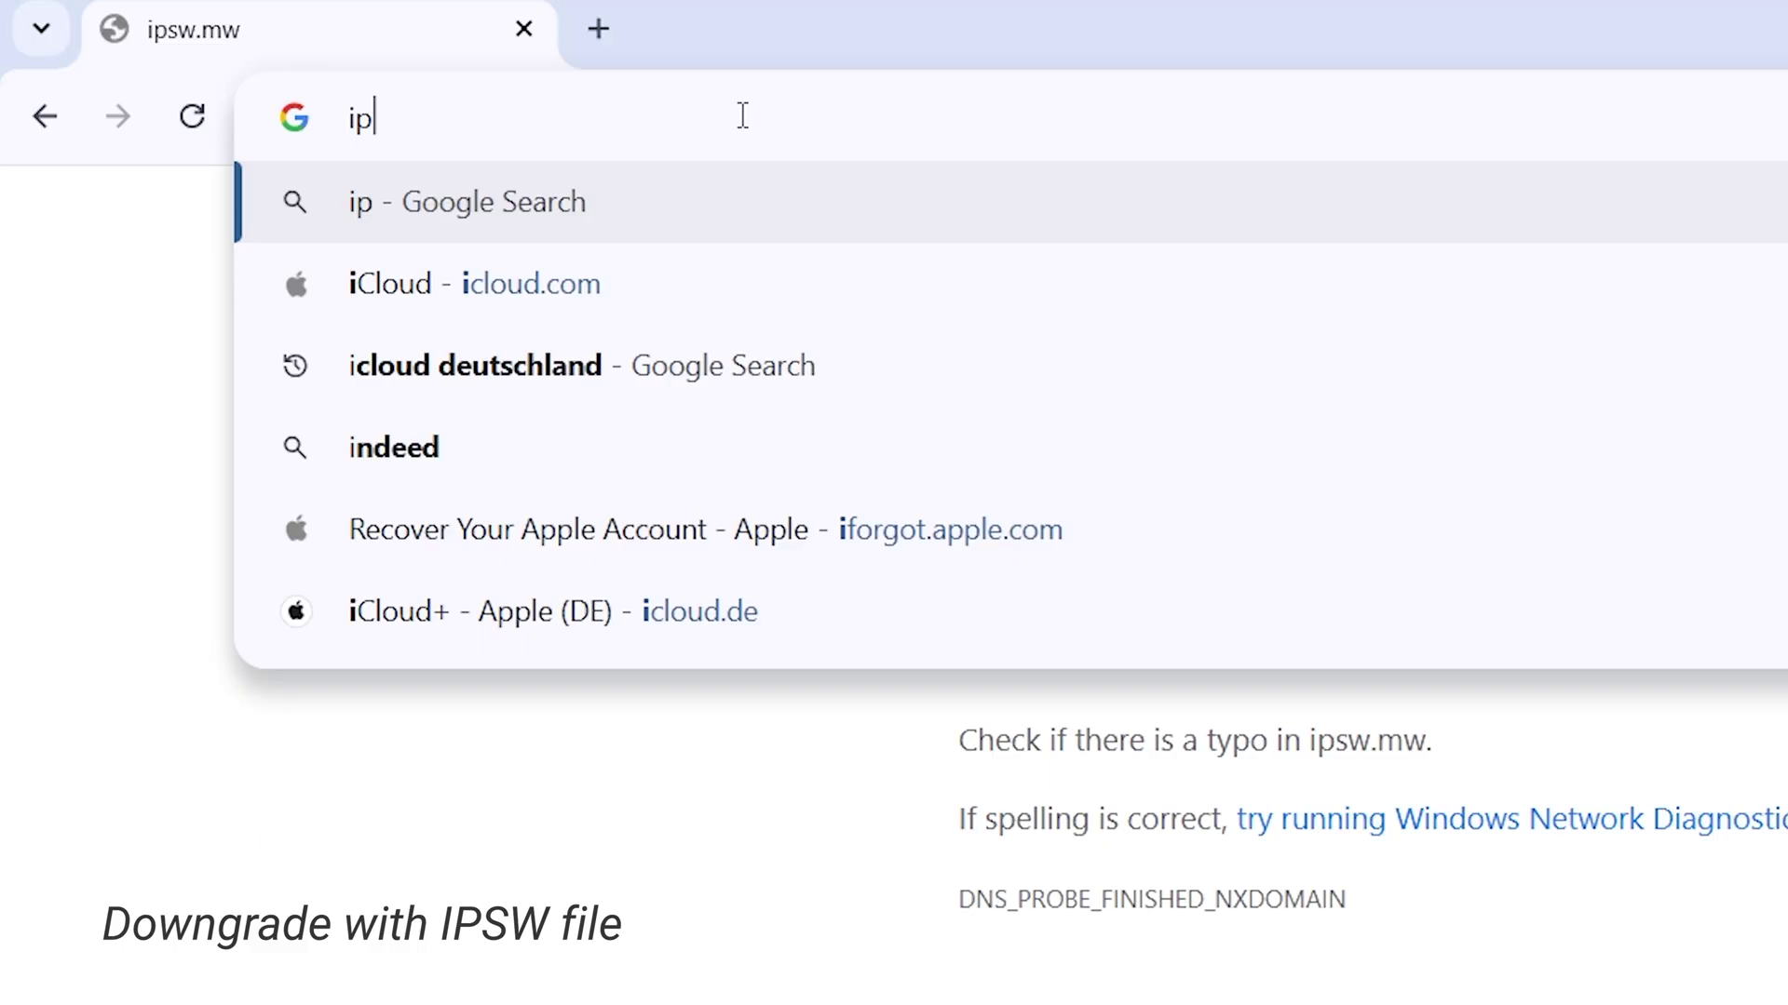
type("sw.m")
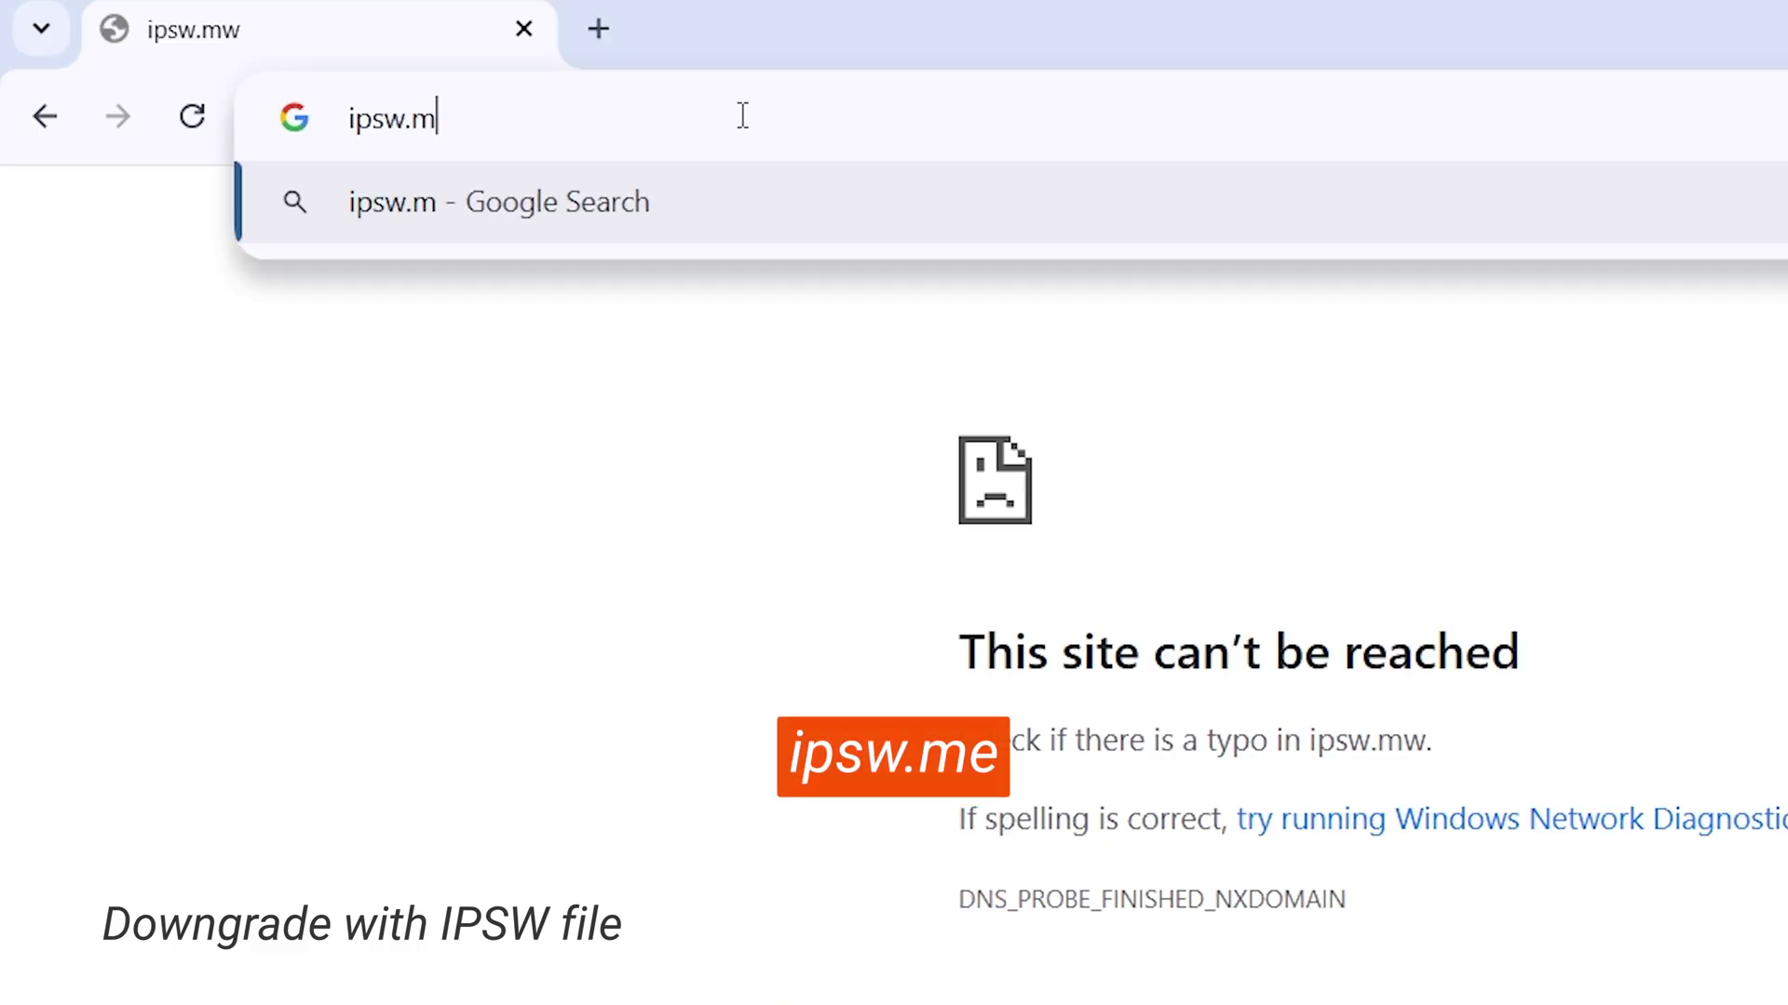
type("e")
On ipsw.me, download the signed iOS 18.5 firmware (9.8 GB) for iPhone 16.
key("Return")
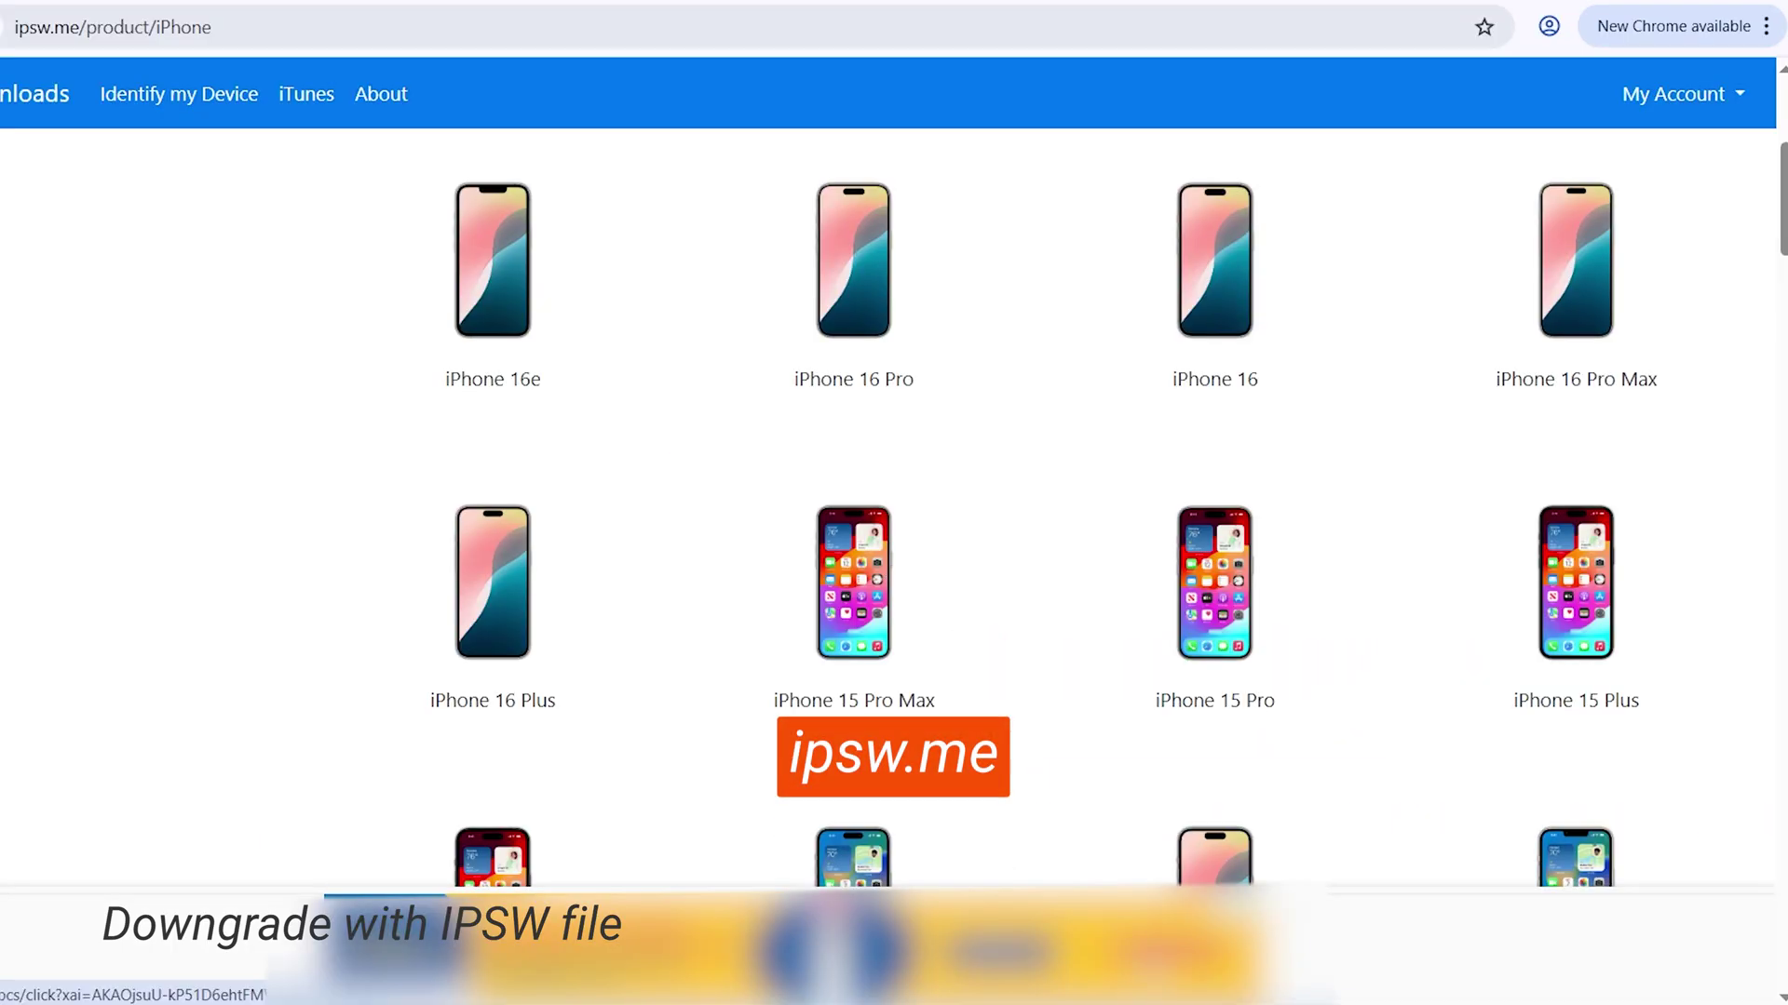
left_click(1229, 397)
left_click(846, 456)
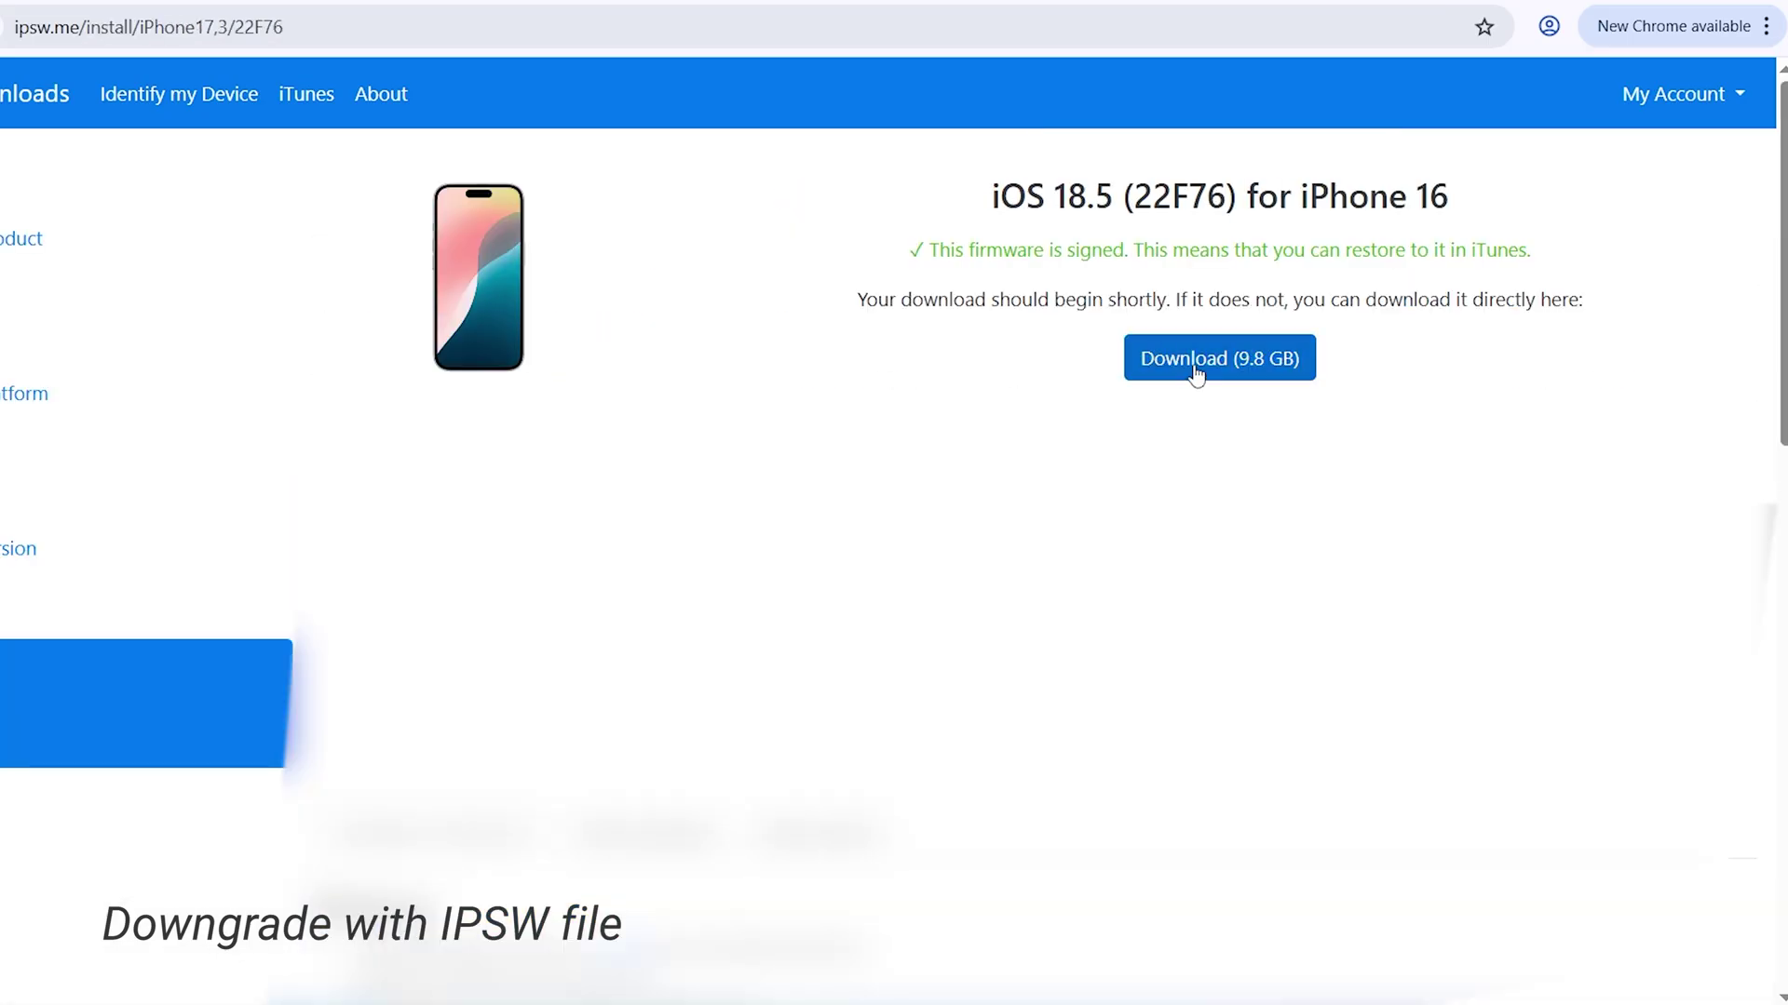
left_click(1193, 366)
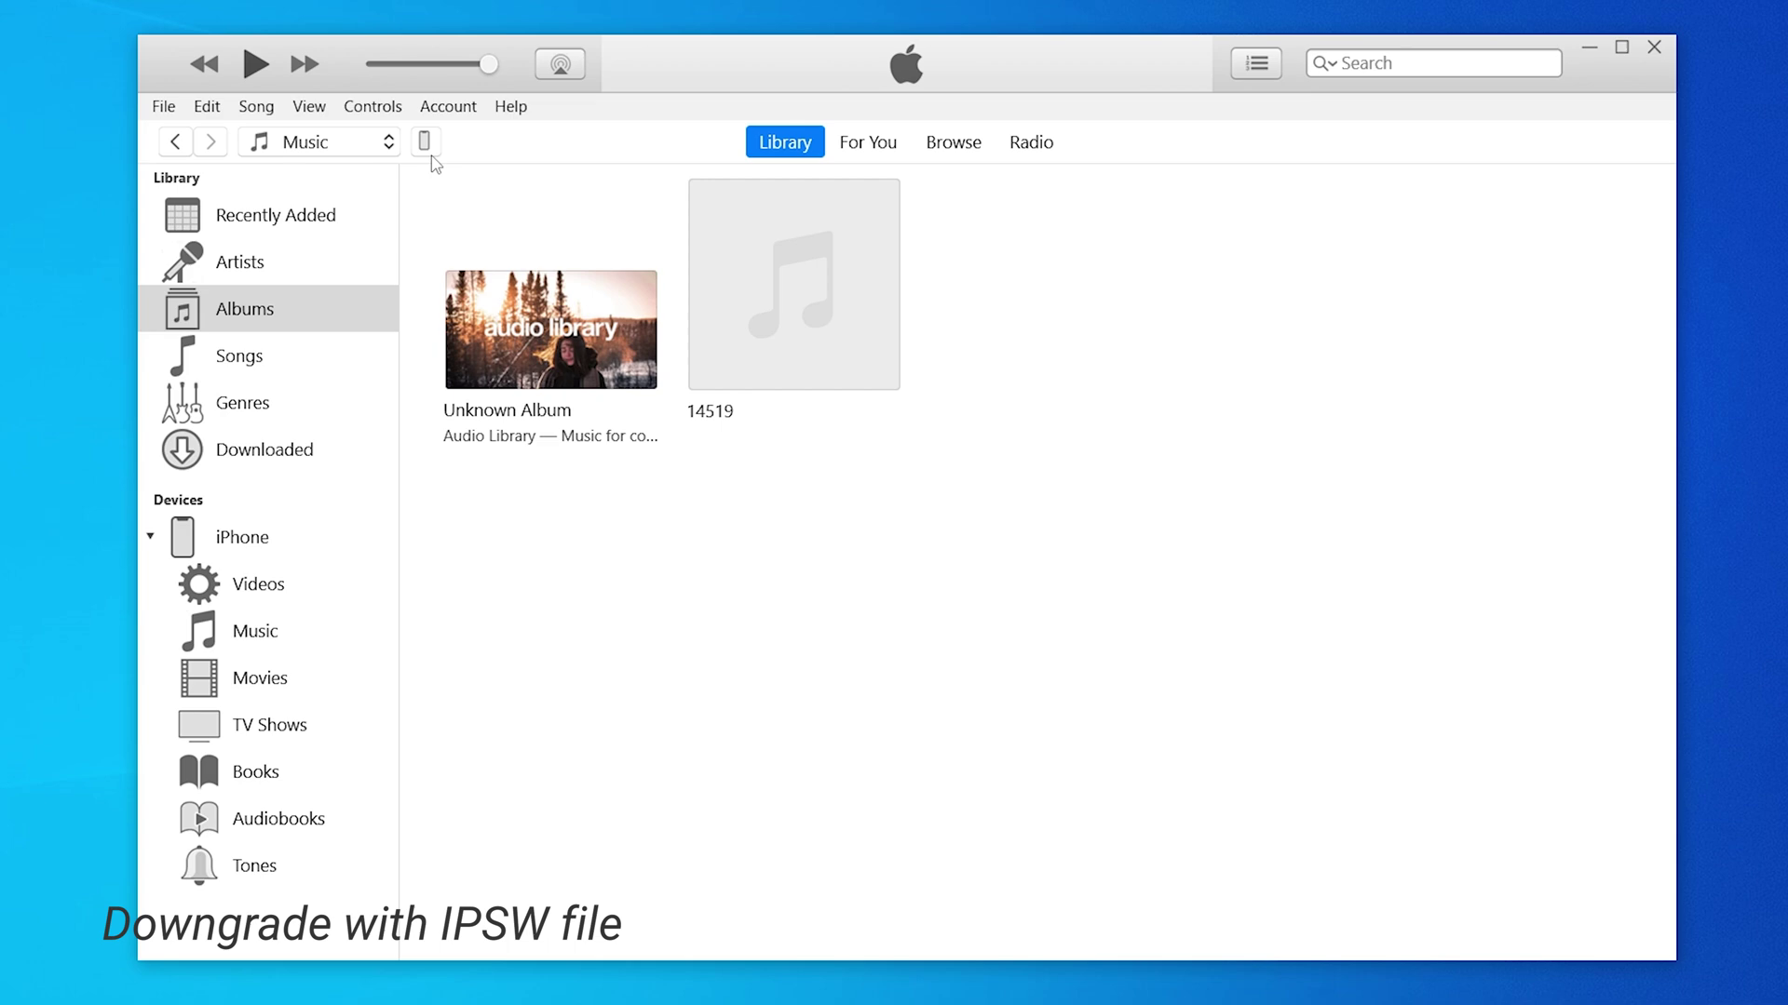
From the iPhone Summary, restore using the iPhone17,3_18.5_22F76_Restore.ipsw file.
left_click(423, 141)
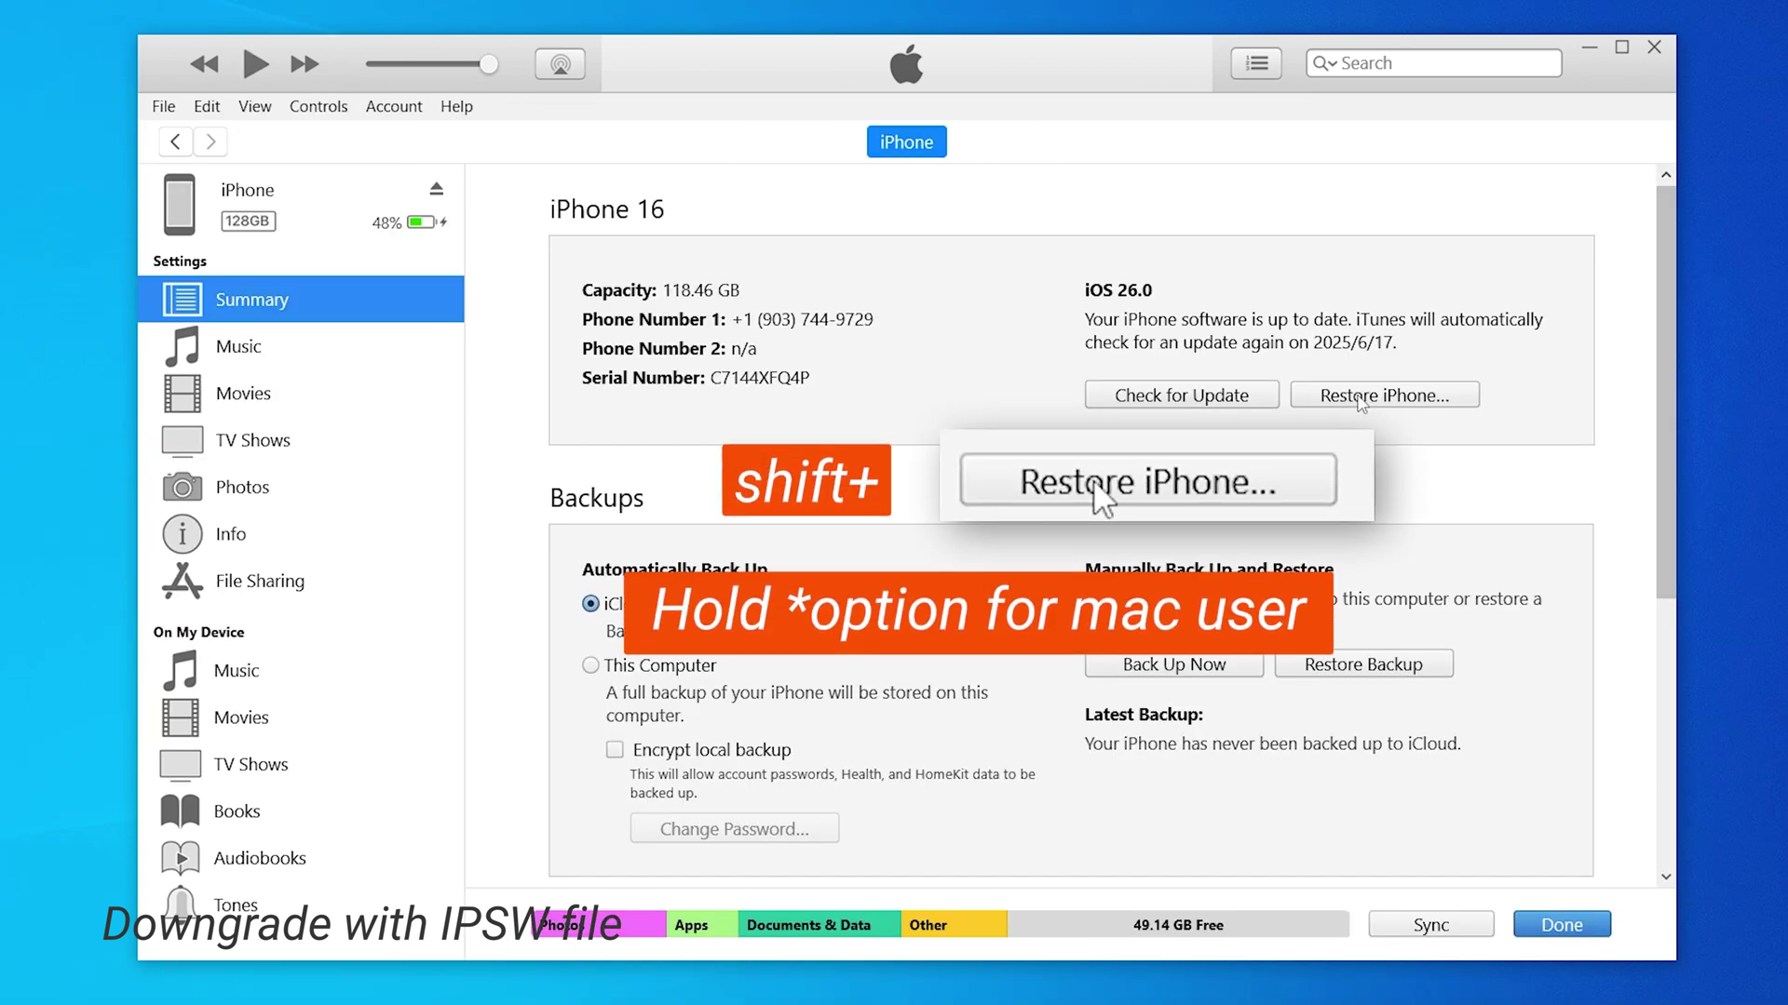
left_click(1358, 400, "shift")
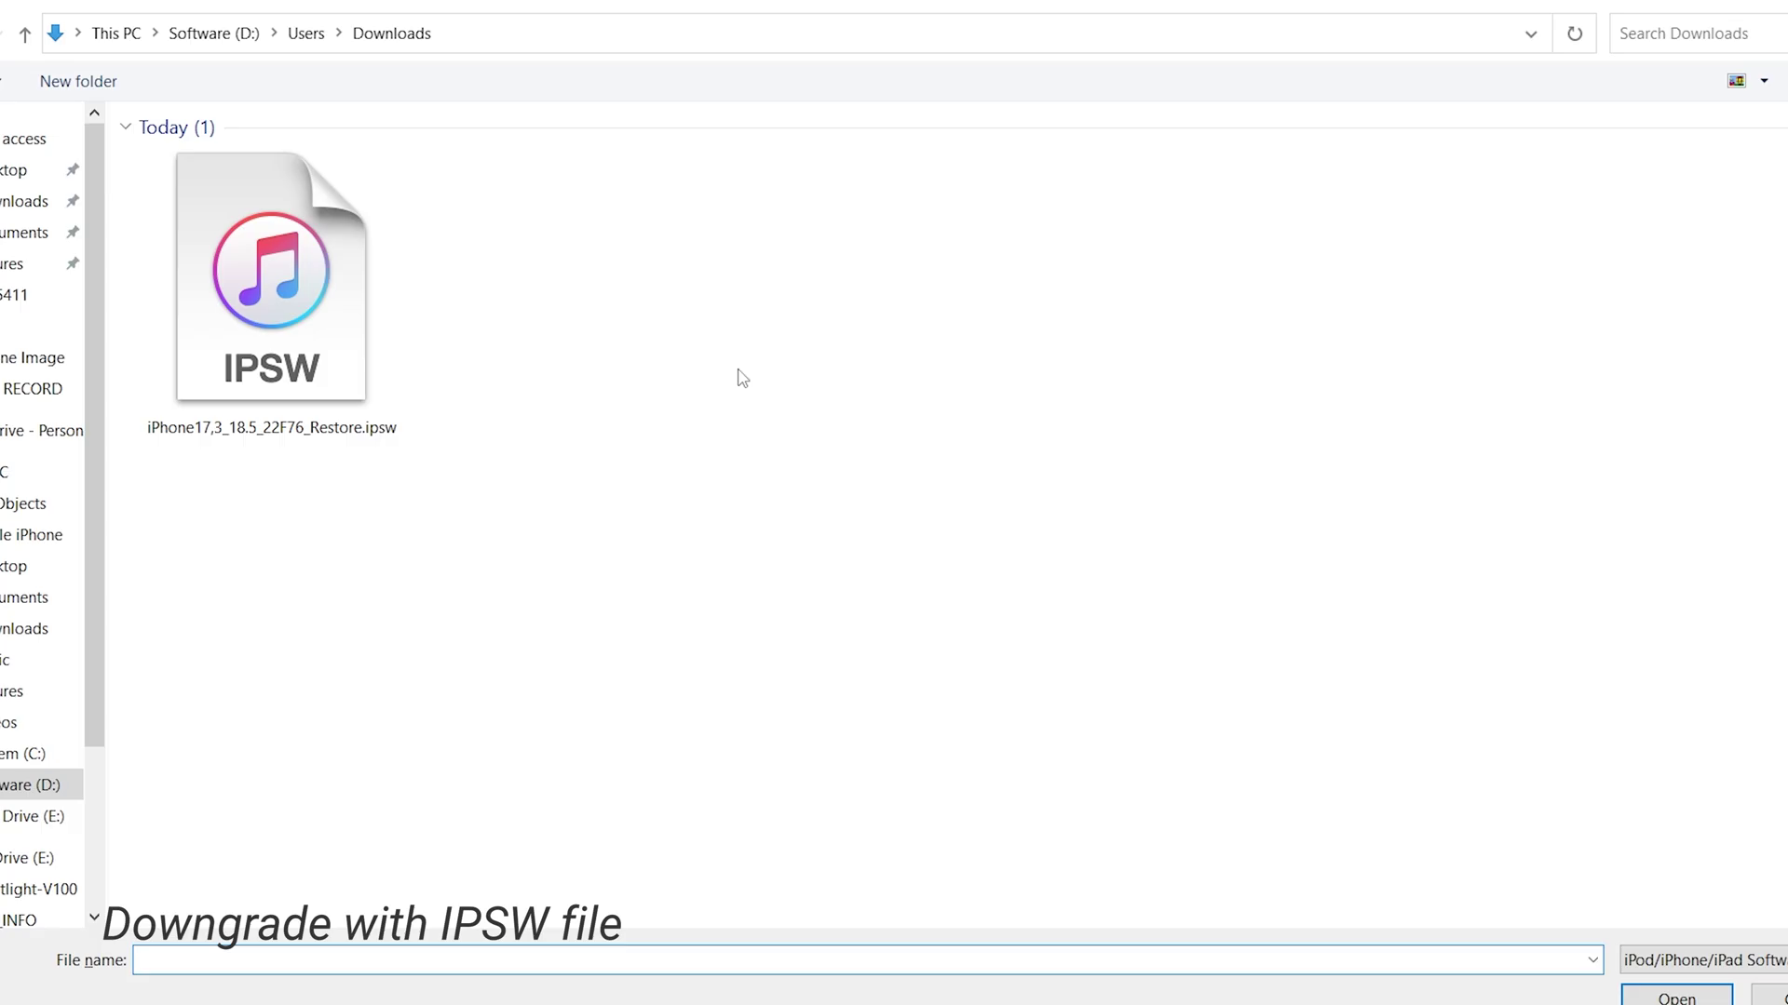
left_click(343, 356)
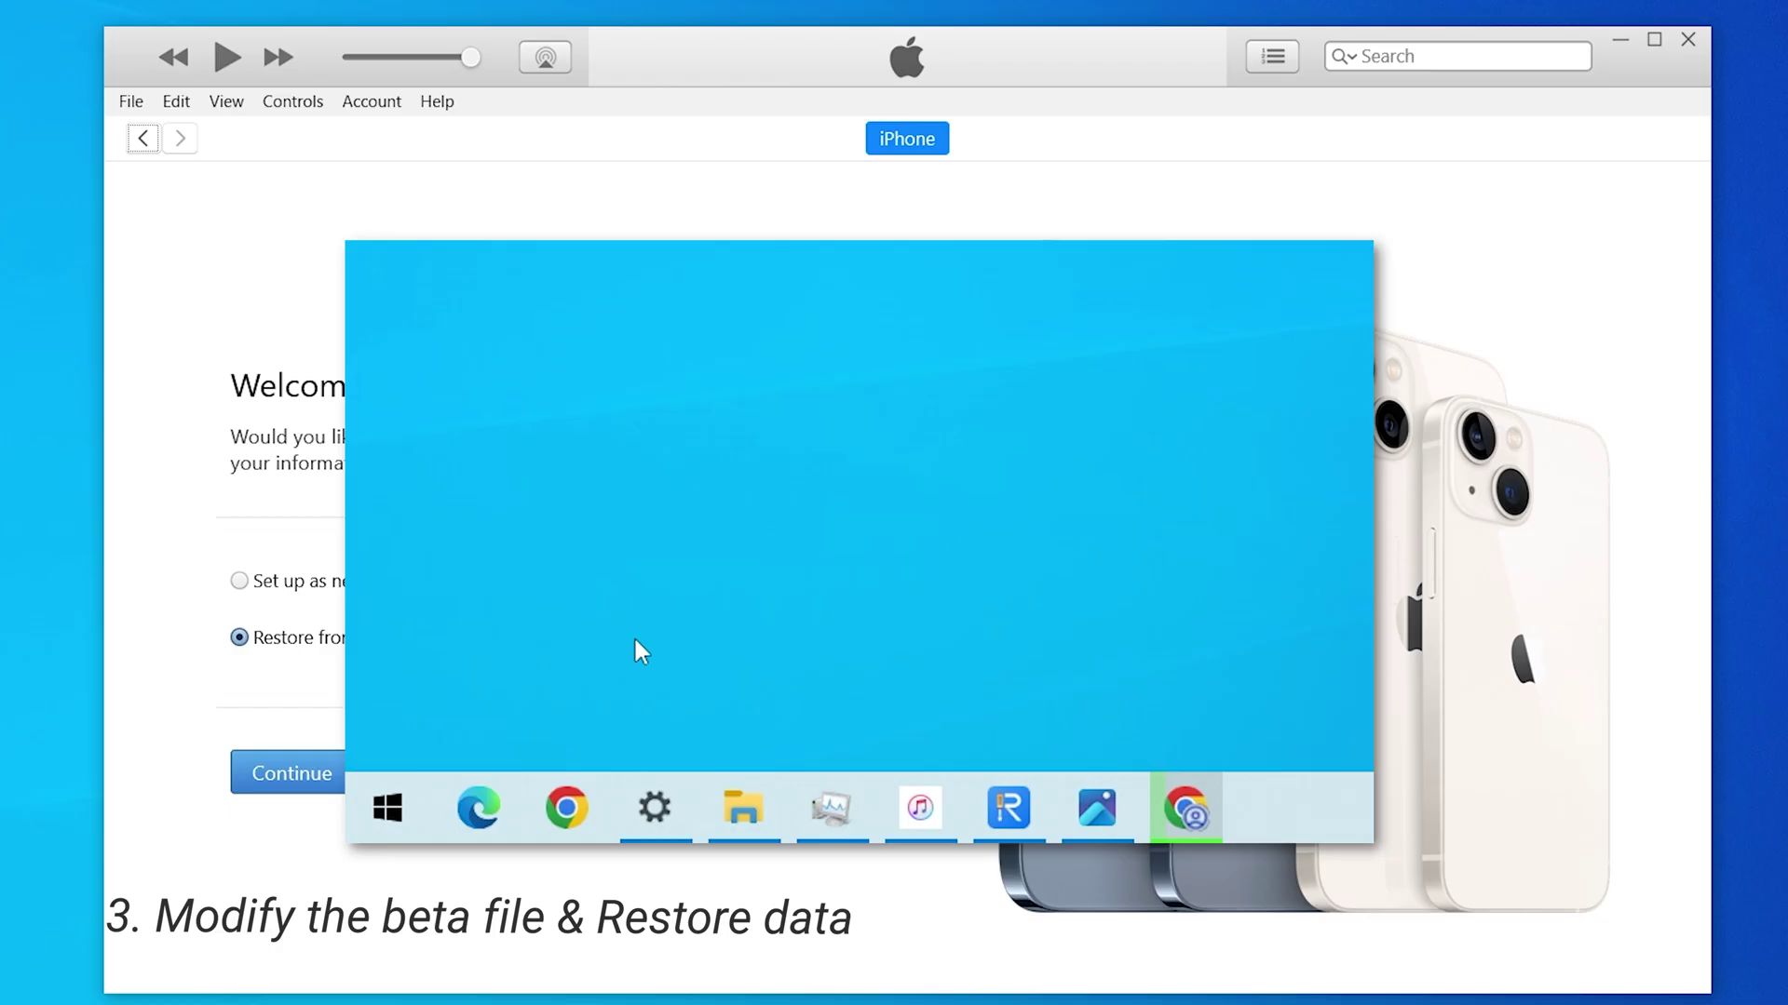
Via the Run box, browse the user profile into Apple MobileSync Backup's first iPhone backup folder.
key("super+r")
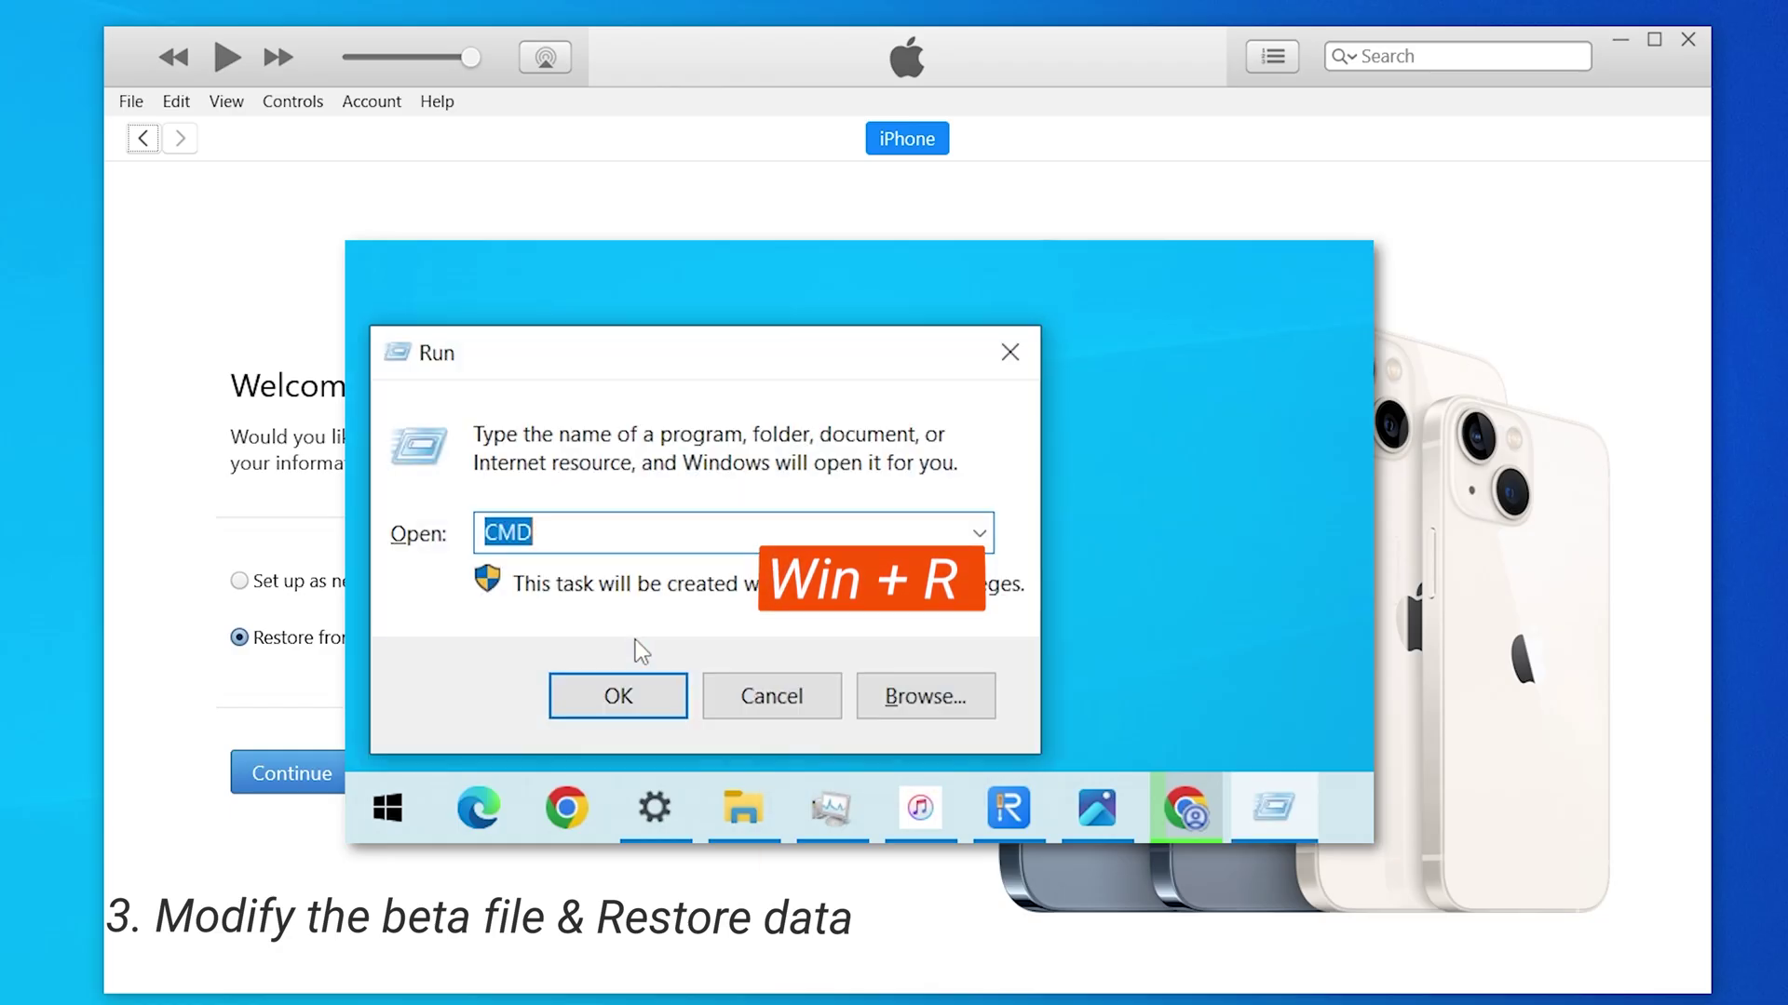
type("%")
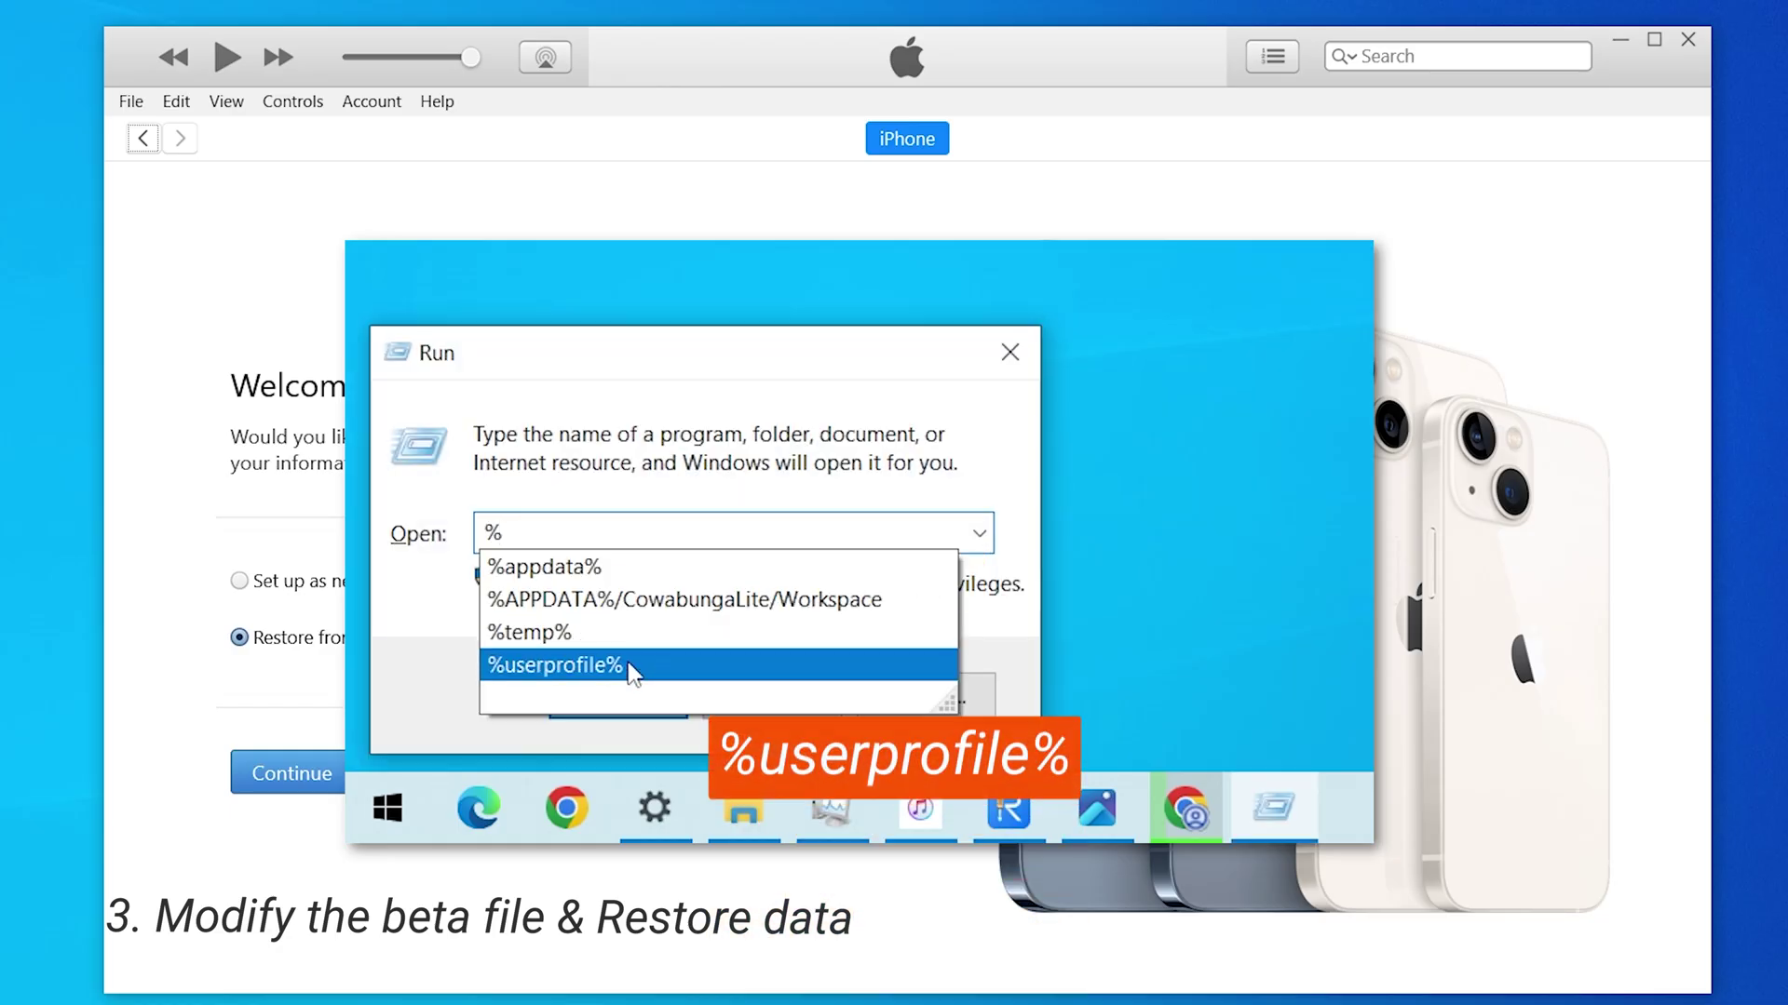
left_click(627, 666)
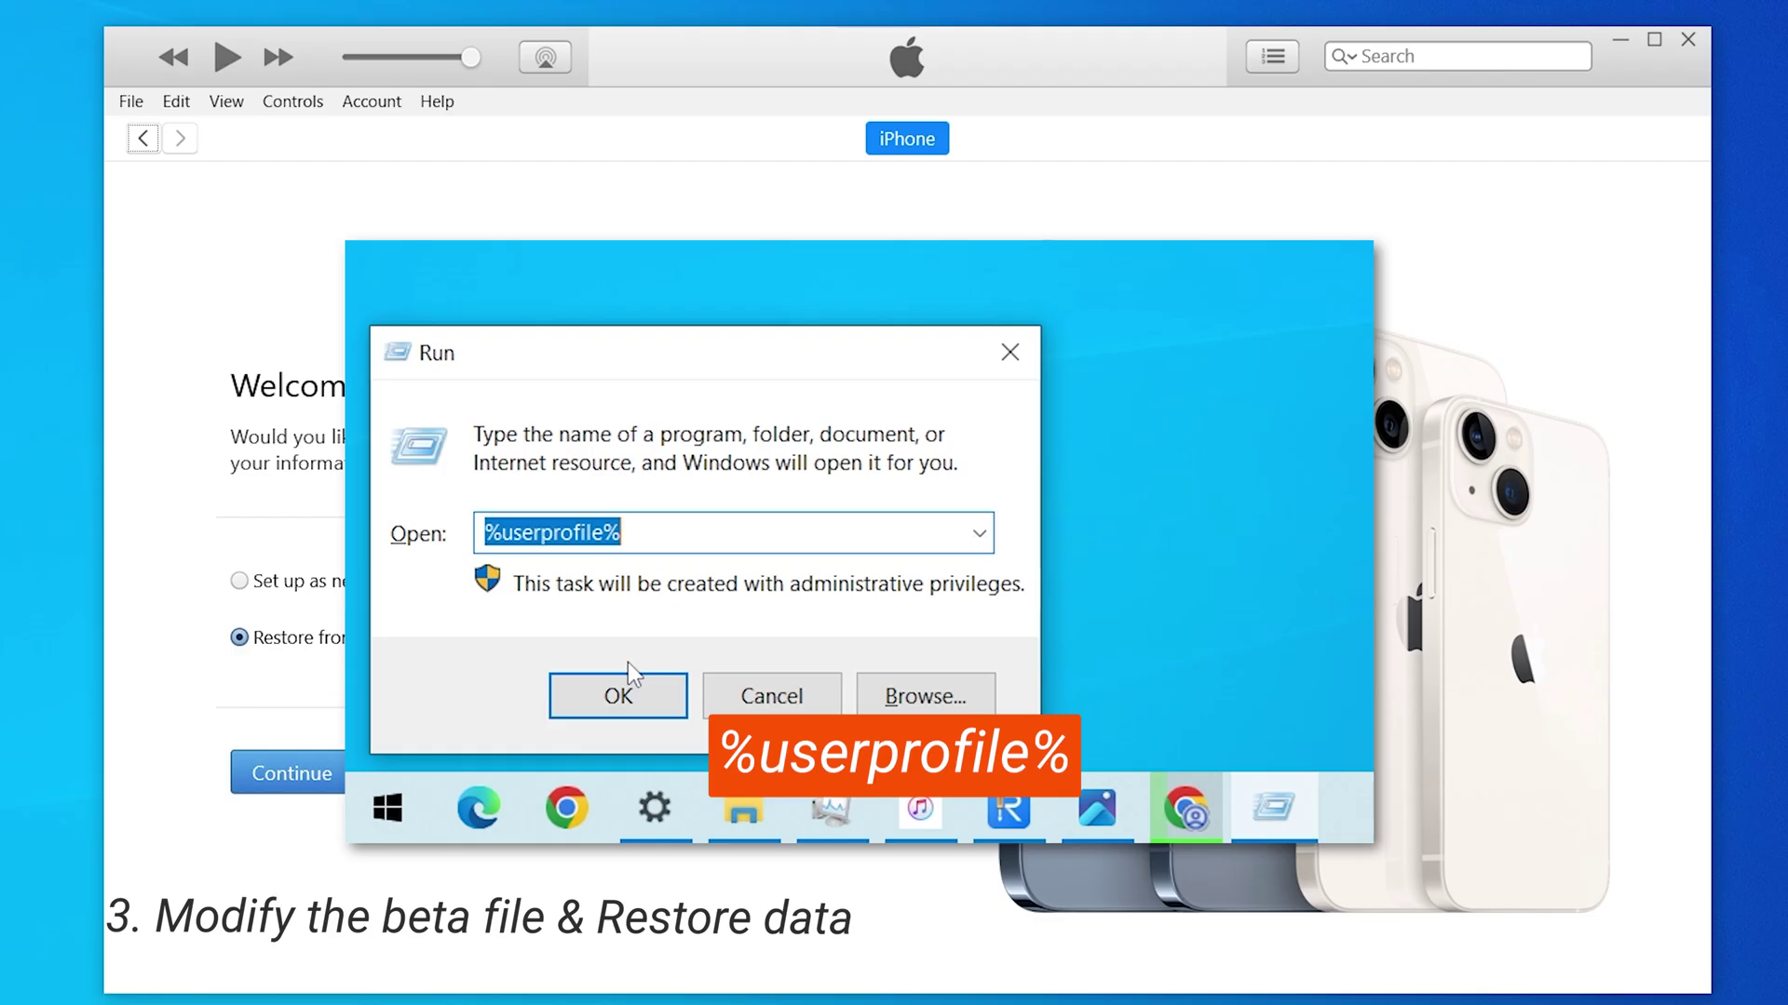
left_click(645, 721)
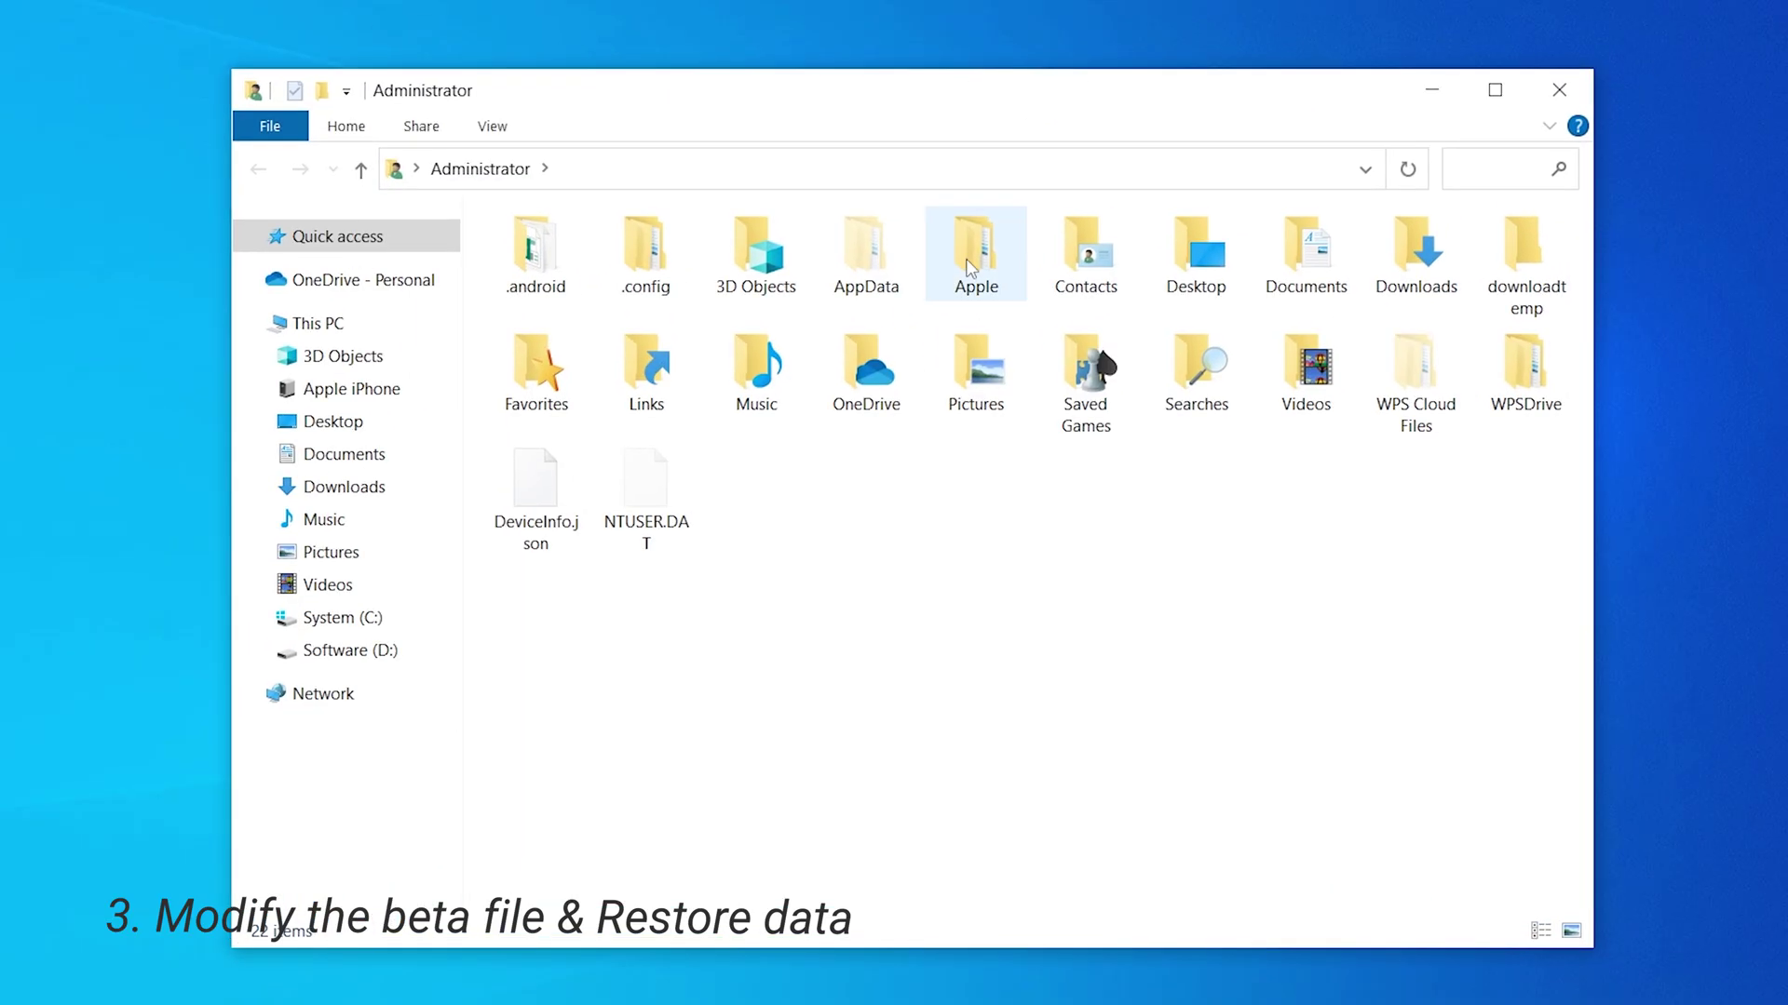
double_click(969, 268)
double_click(969, 259)
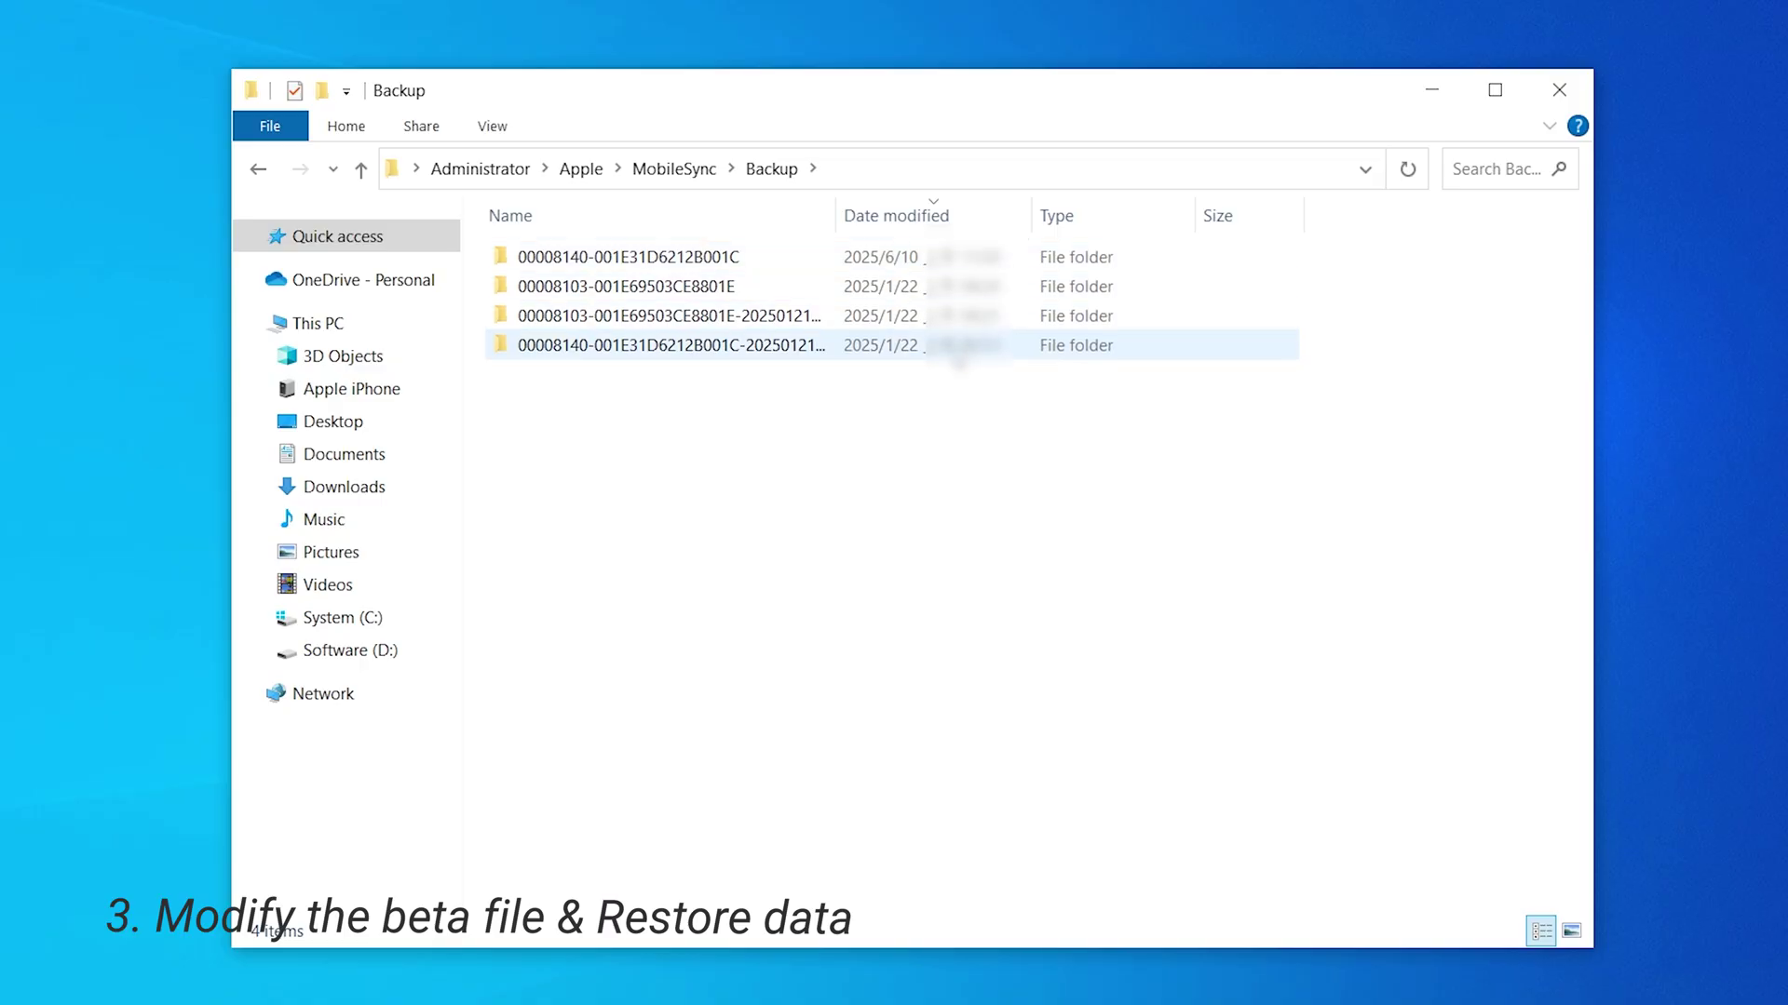
double_click(901, 258)
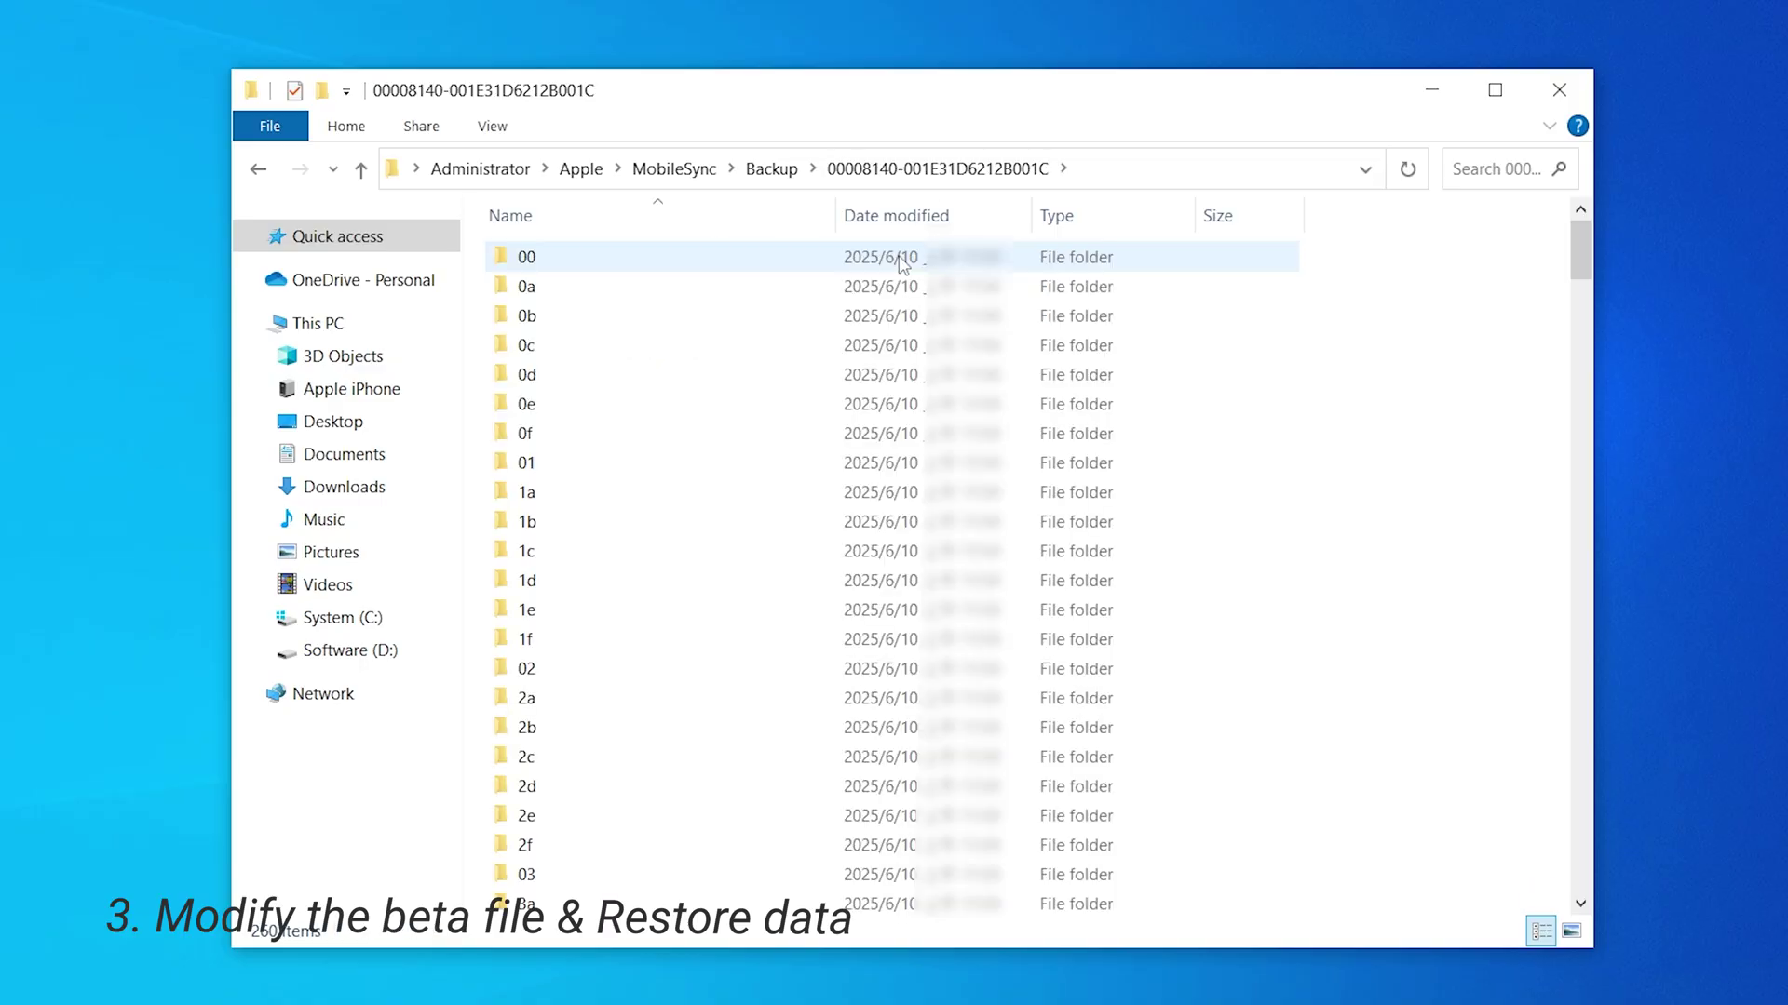
scroll(898, 265, "down", 3)
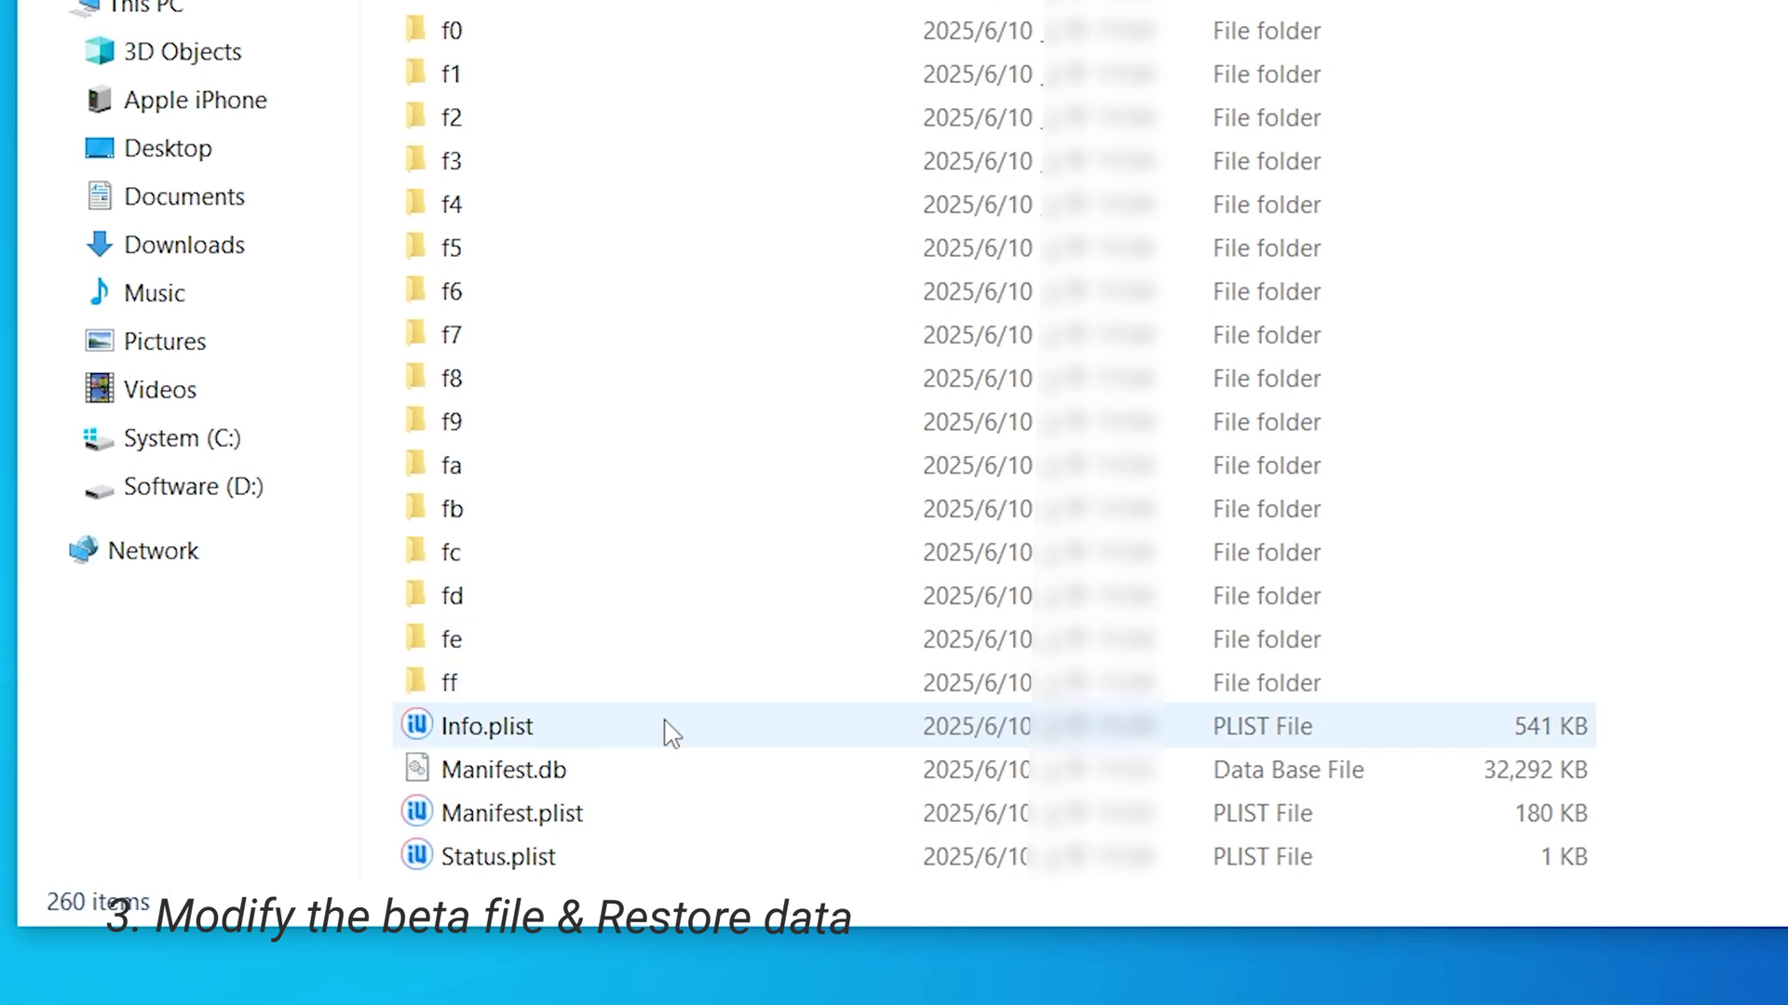
Select Info.plist in the backup folder and bring up its Open with… choices.
right_click(665, 731)
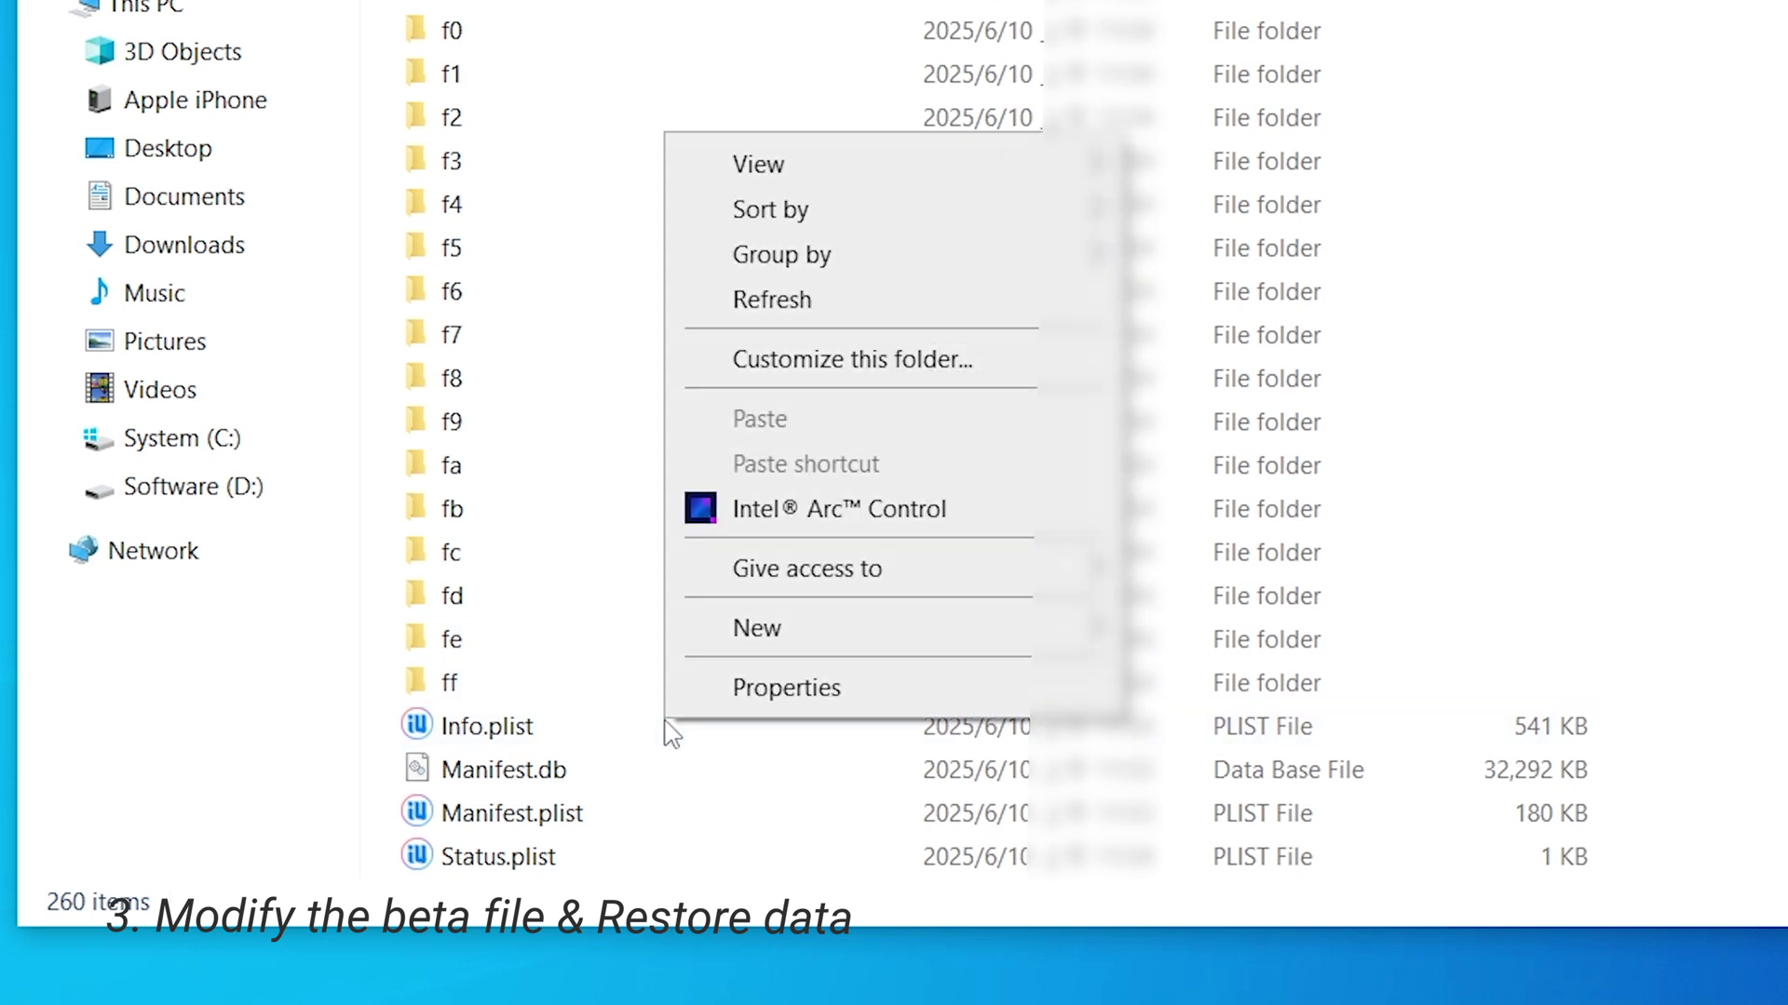
left_click(646, 734)
right_click(653, 811)
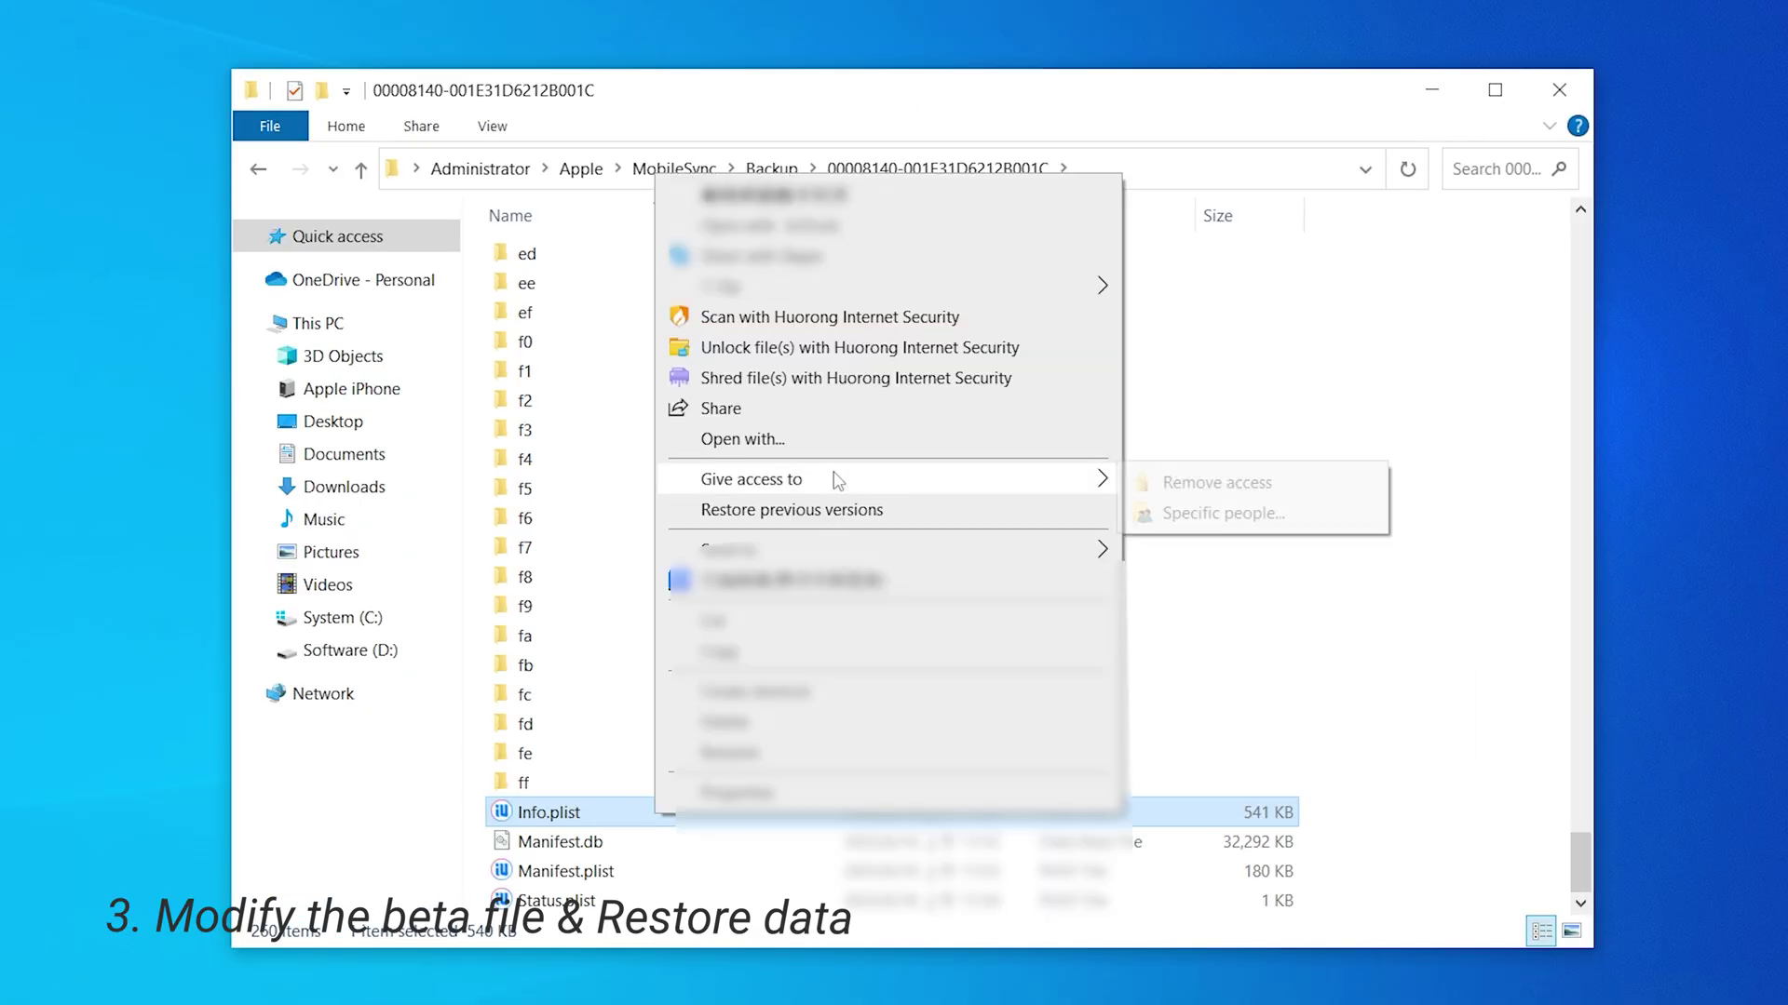
Open Info.plist in Notepad from the app chooser.
left_click(835, 455)
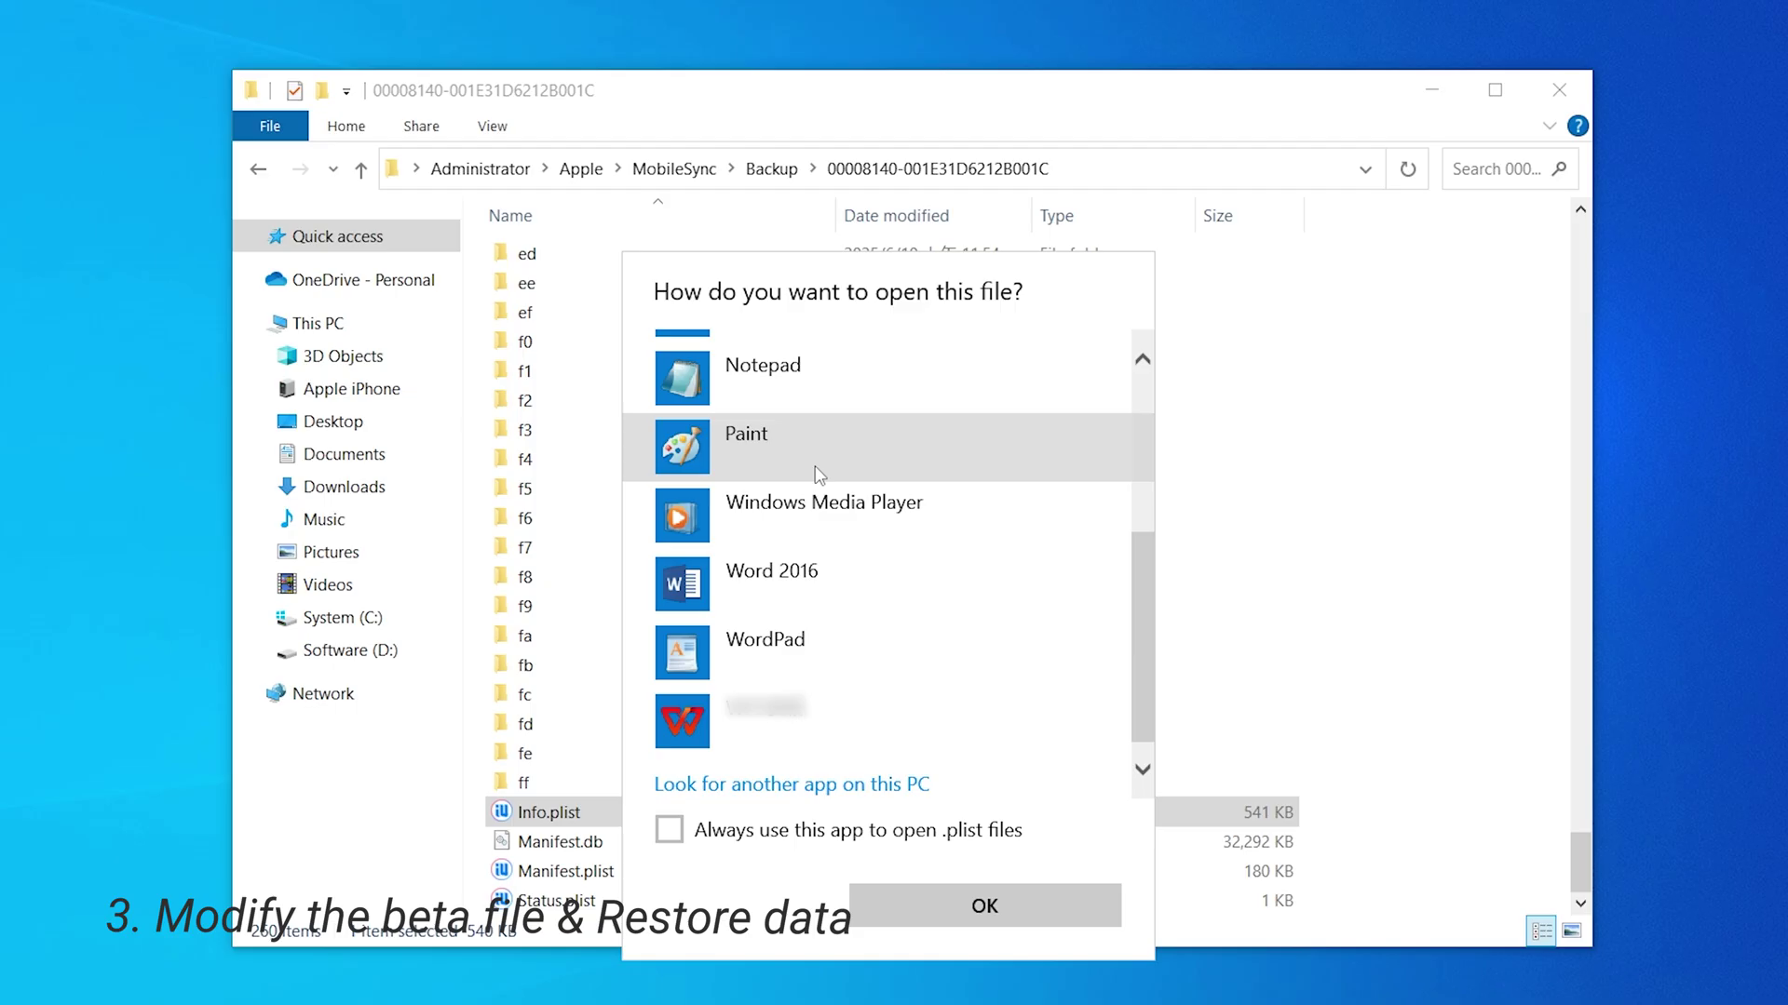
left_click(757, 408)
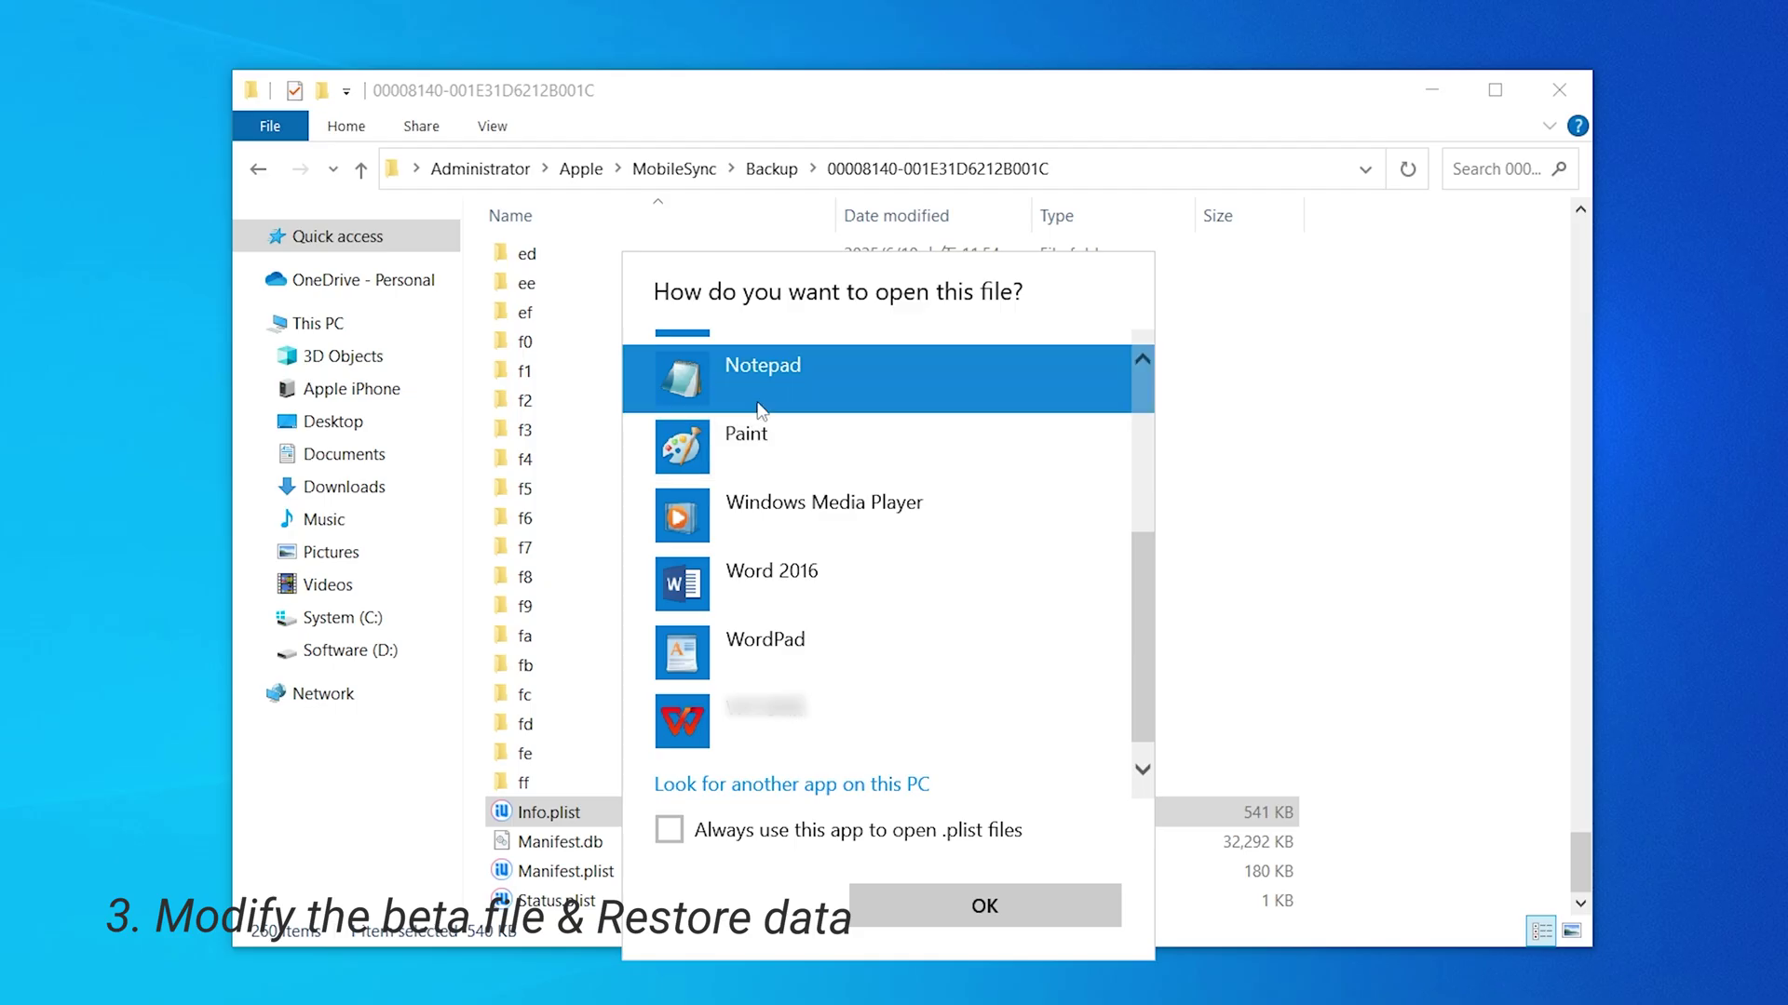
left_click(978, 912)
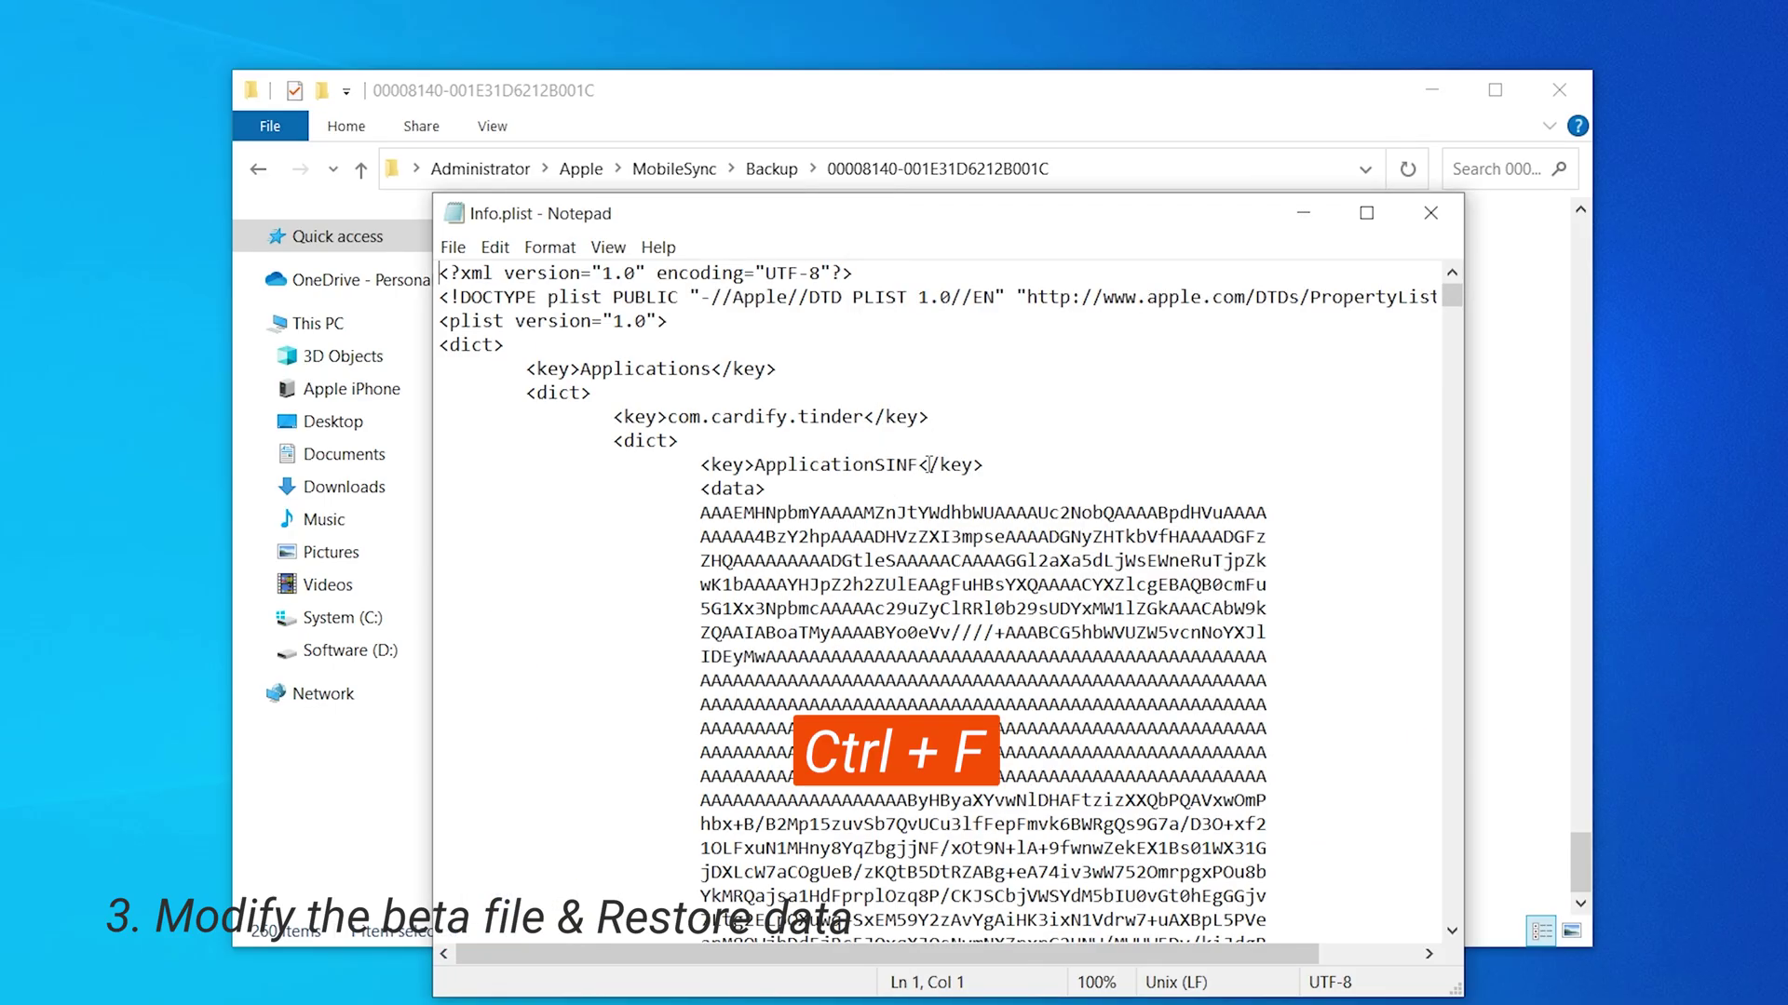
Find 'product' and select the Product Version value 26.0 for replacement.
key("ctrl+f")
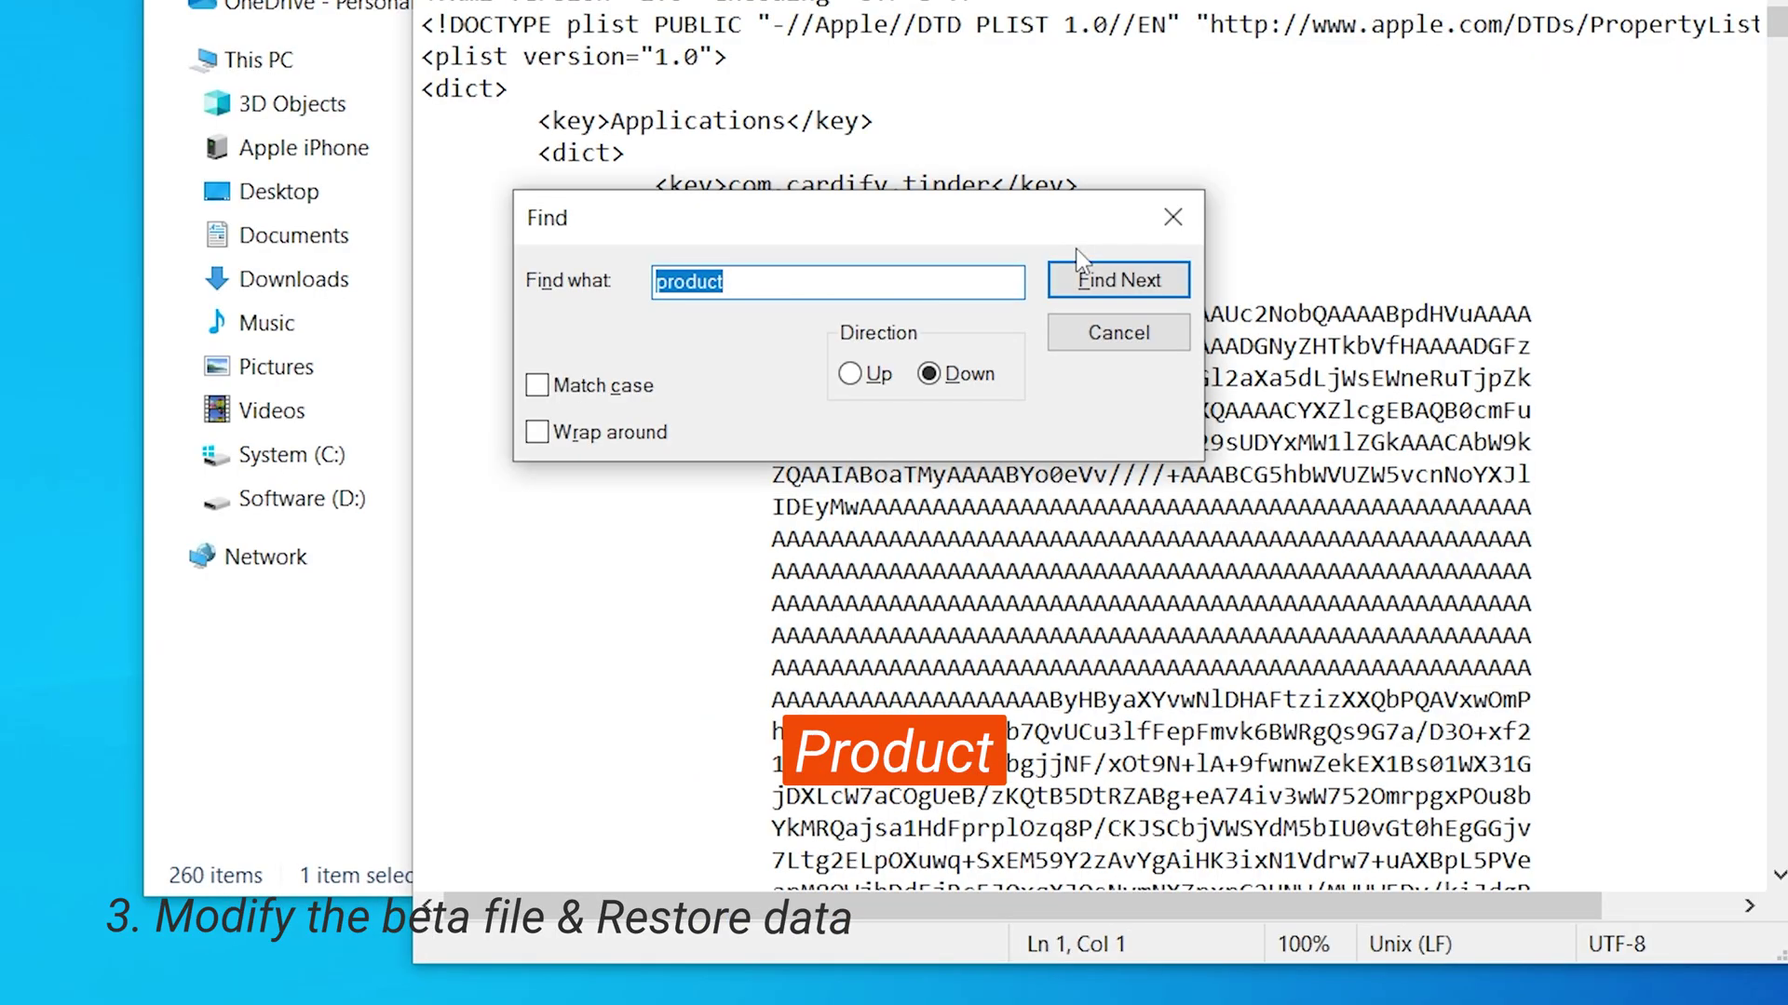
left_click(1103, 291)
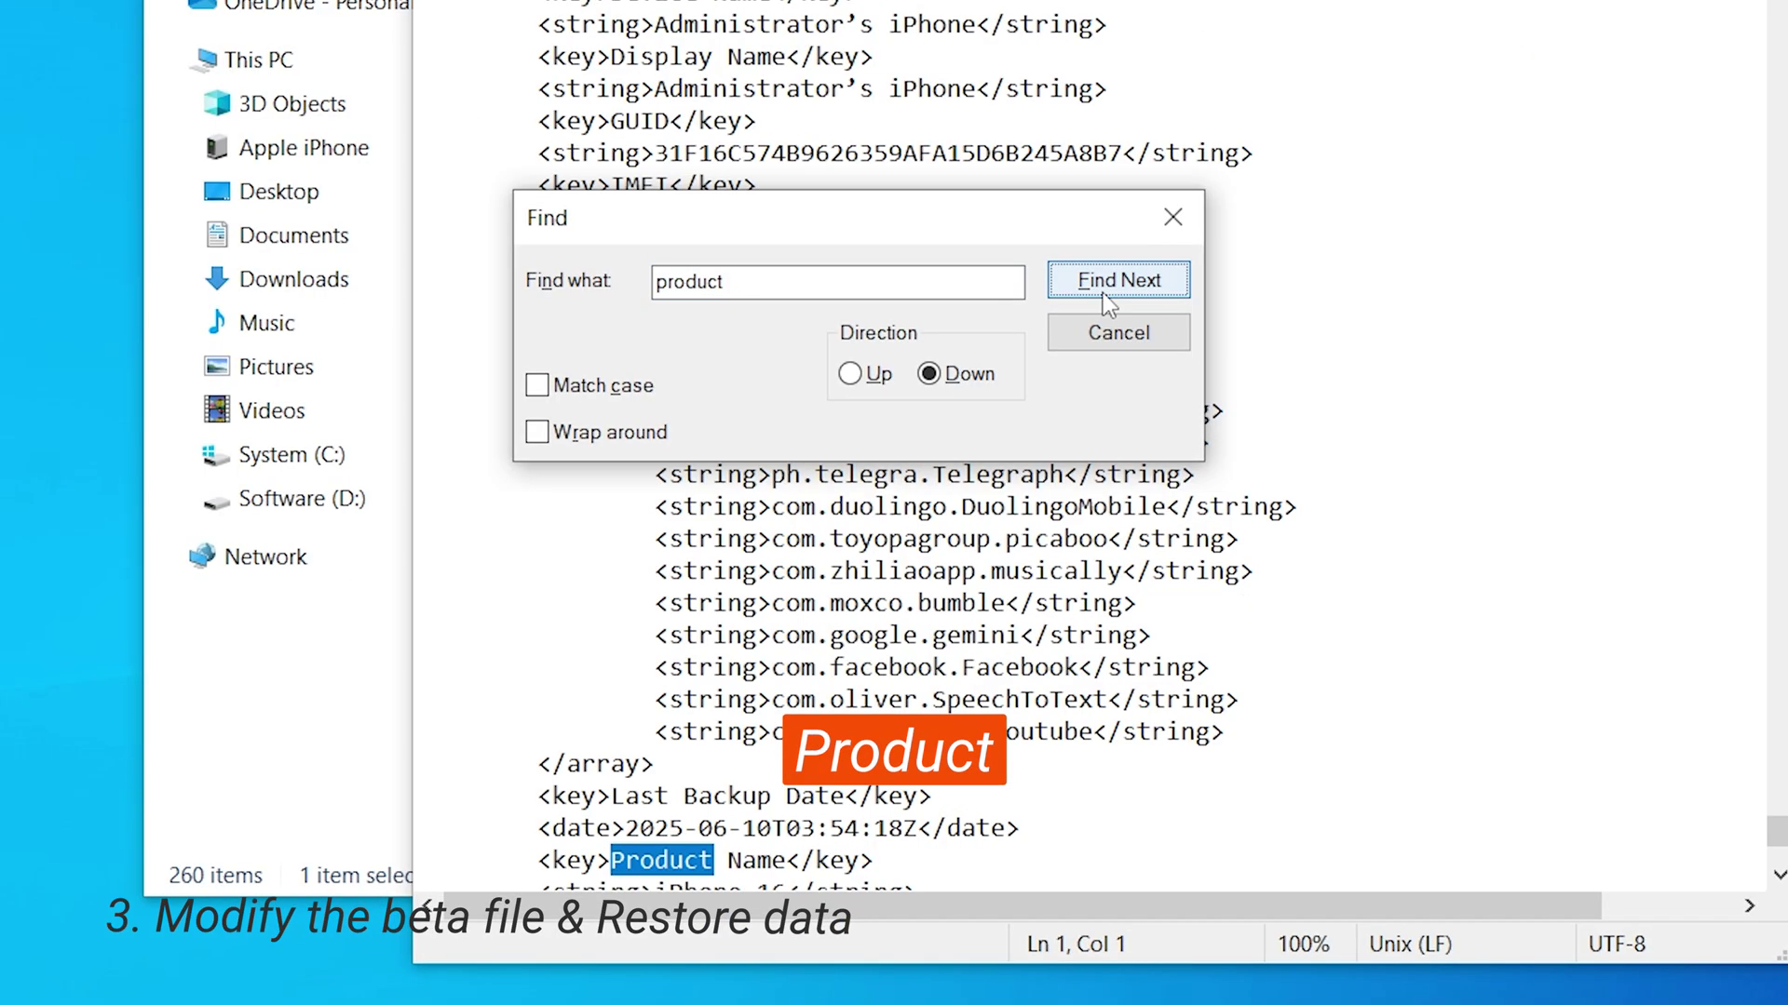
scroll(1200, 660, "down", 1)
scroll(1200, 659, "down", 1)
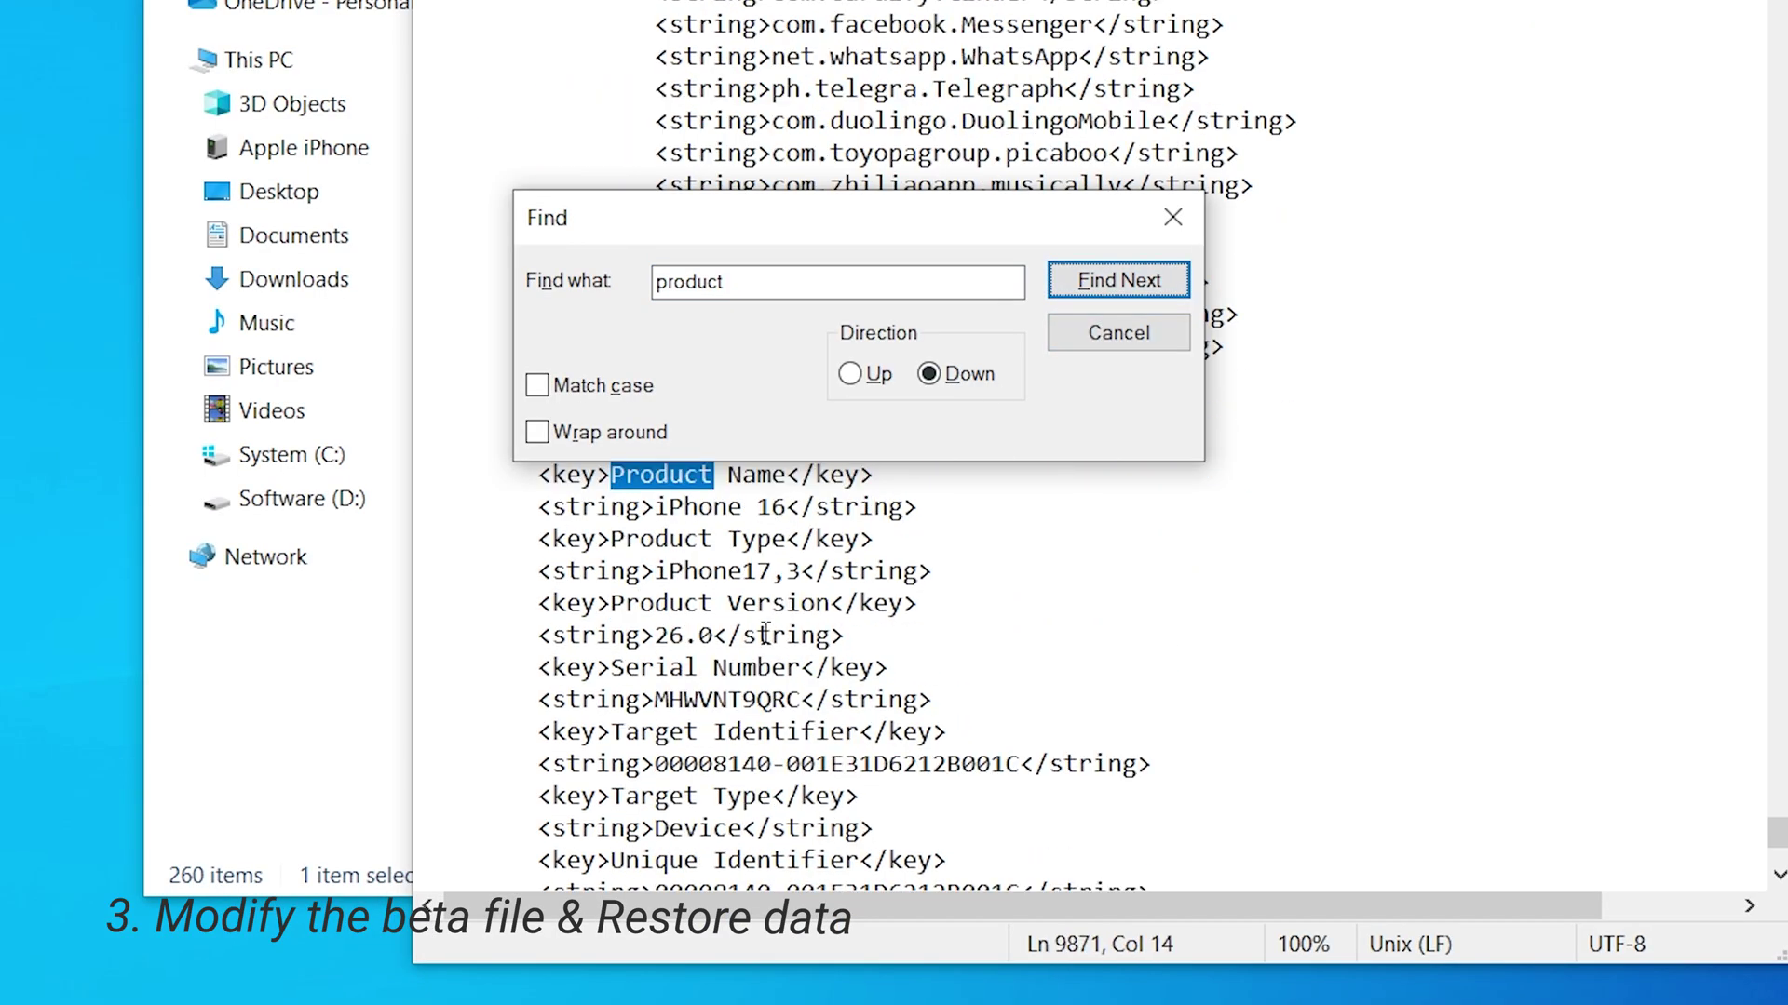
left_click(685, 635)
left_click(846, 220)
left_click_drag(847, 220, 895, 81)
left_click_drag(540, 636, 850, 635)
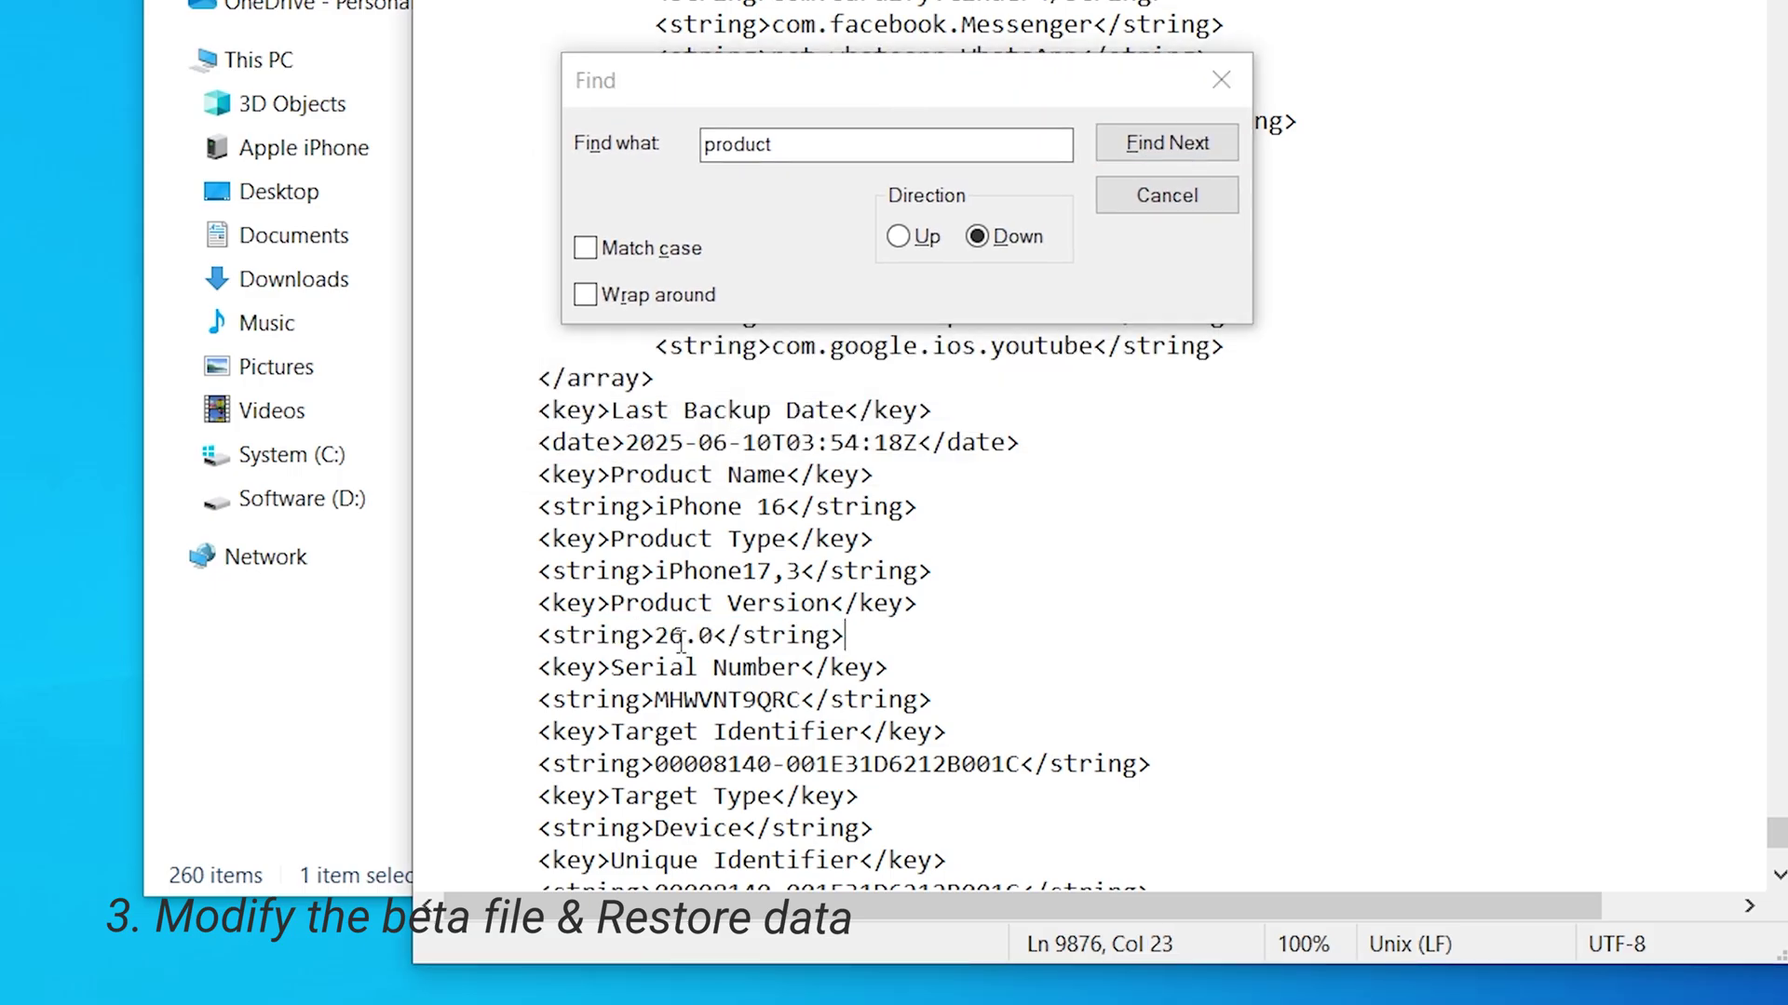
type("18.")
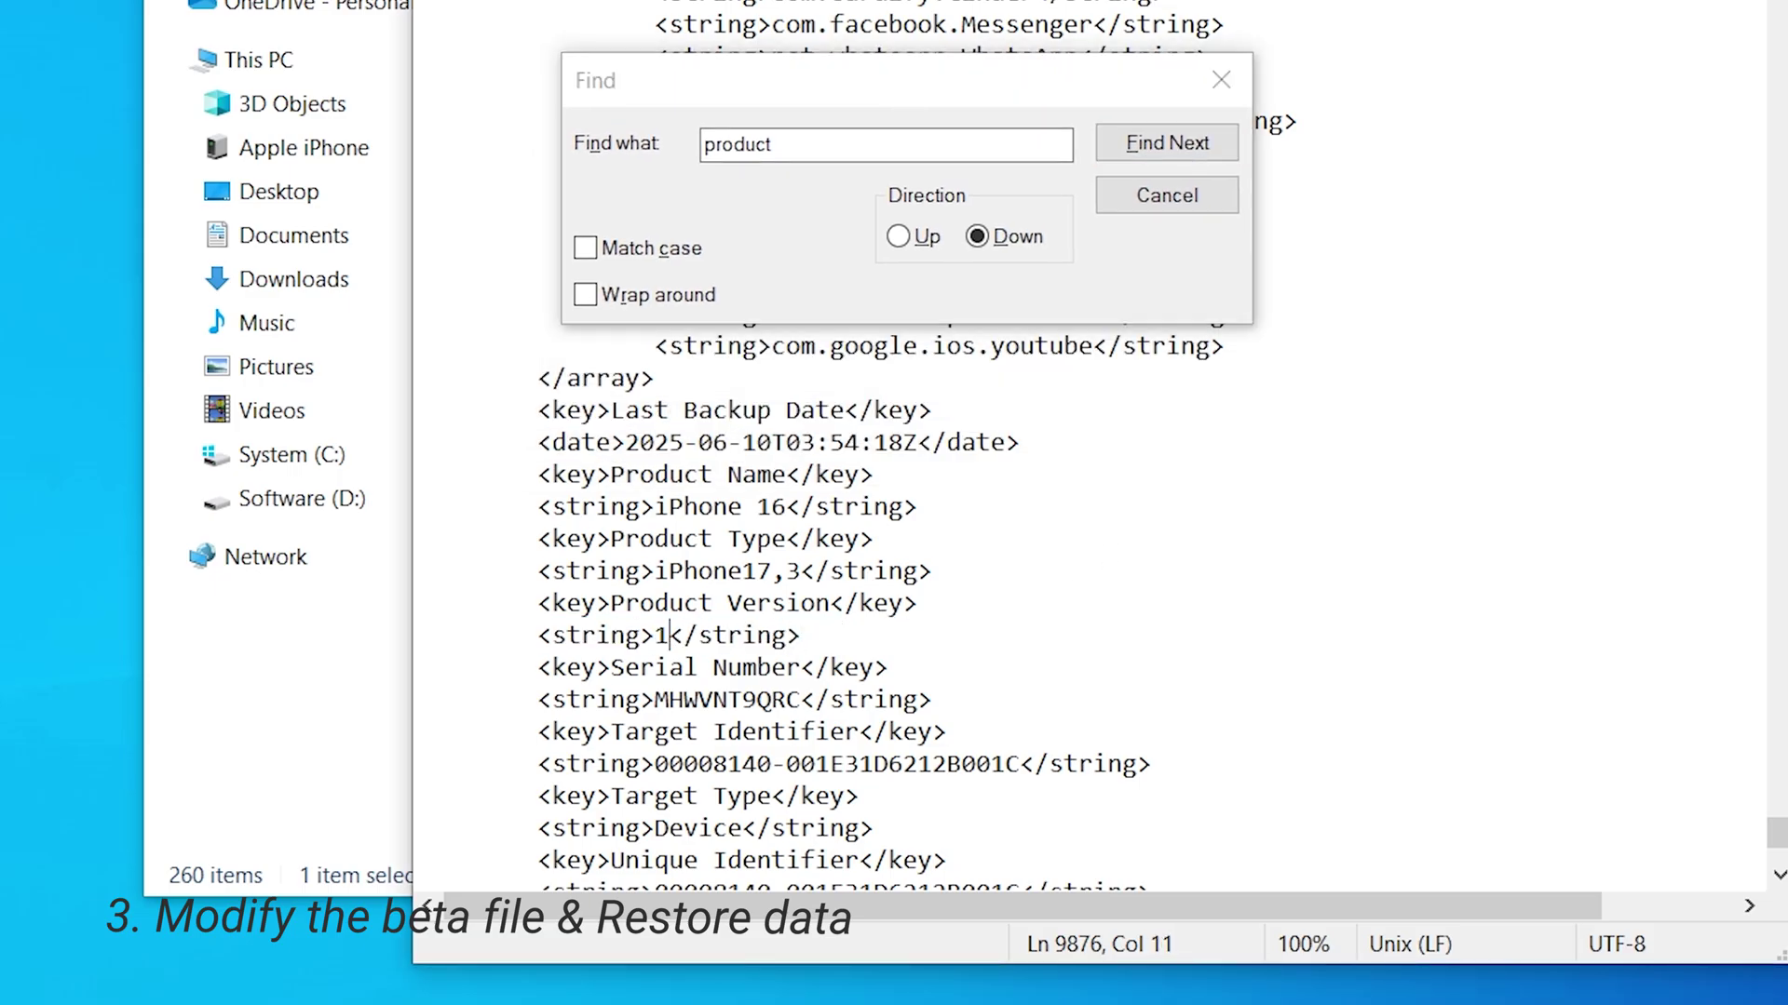
type("5")
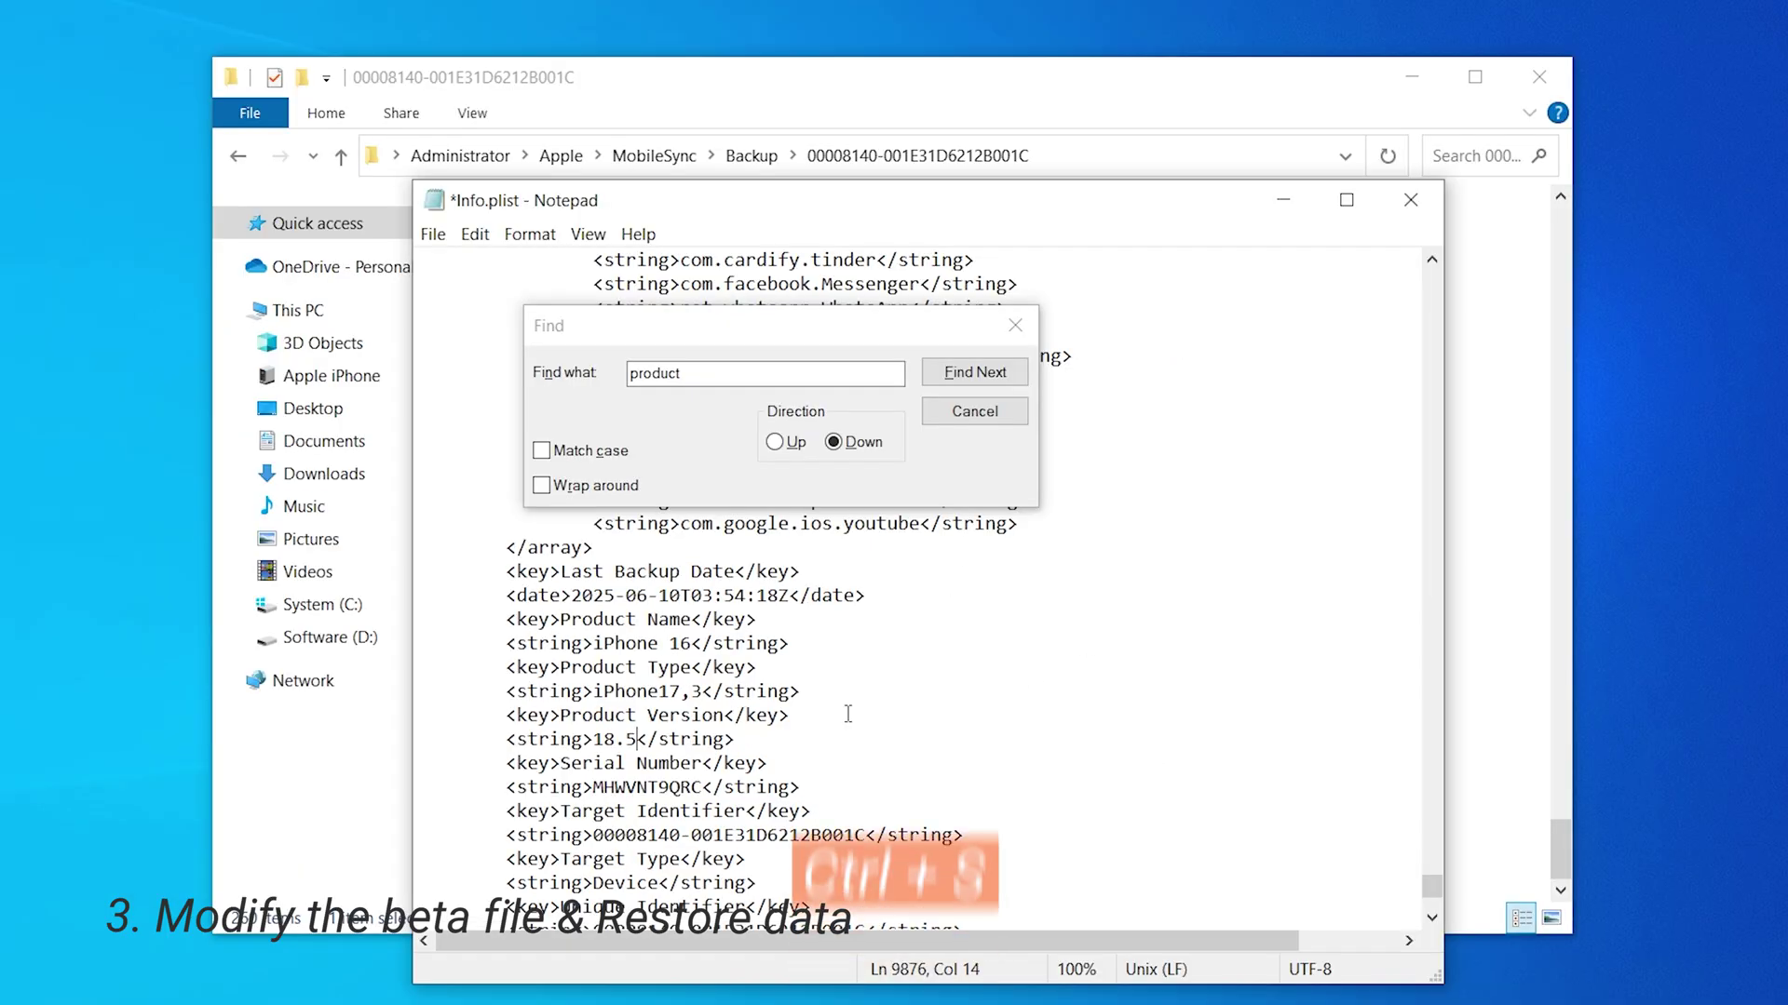
Save Info.plist with Product Version changed to 18.5 and dismiss the search box.
key("ctrl+s")
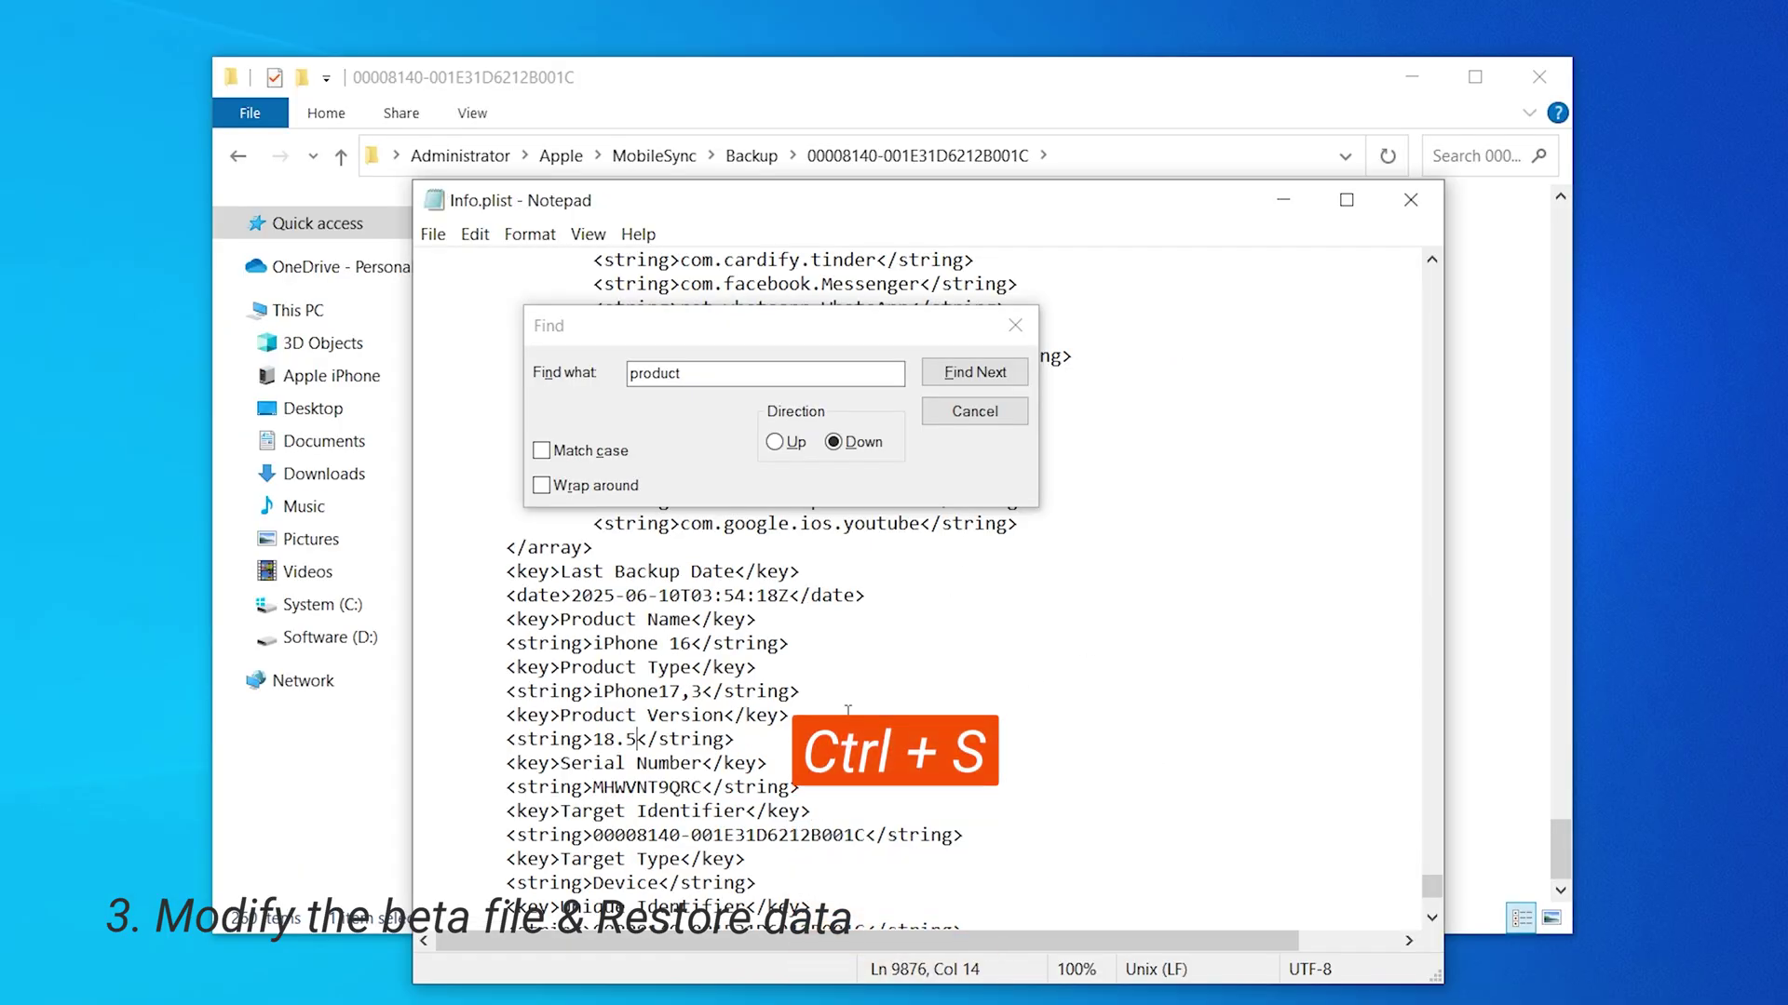
left_click(975, 412)
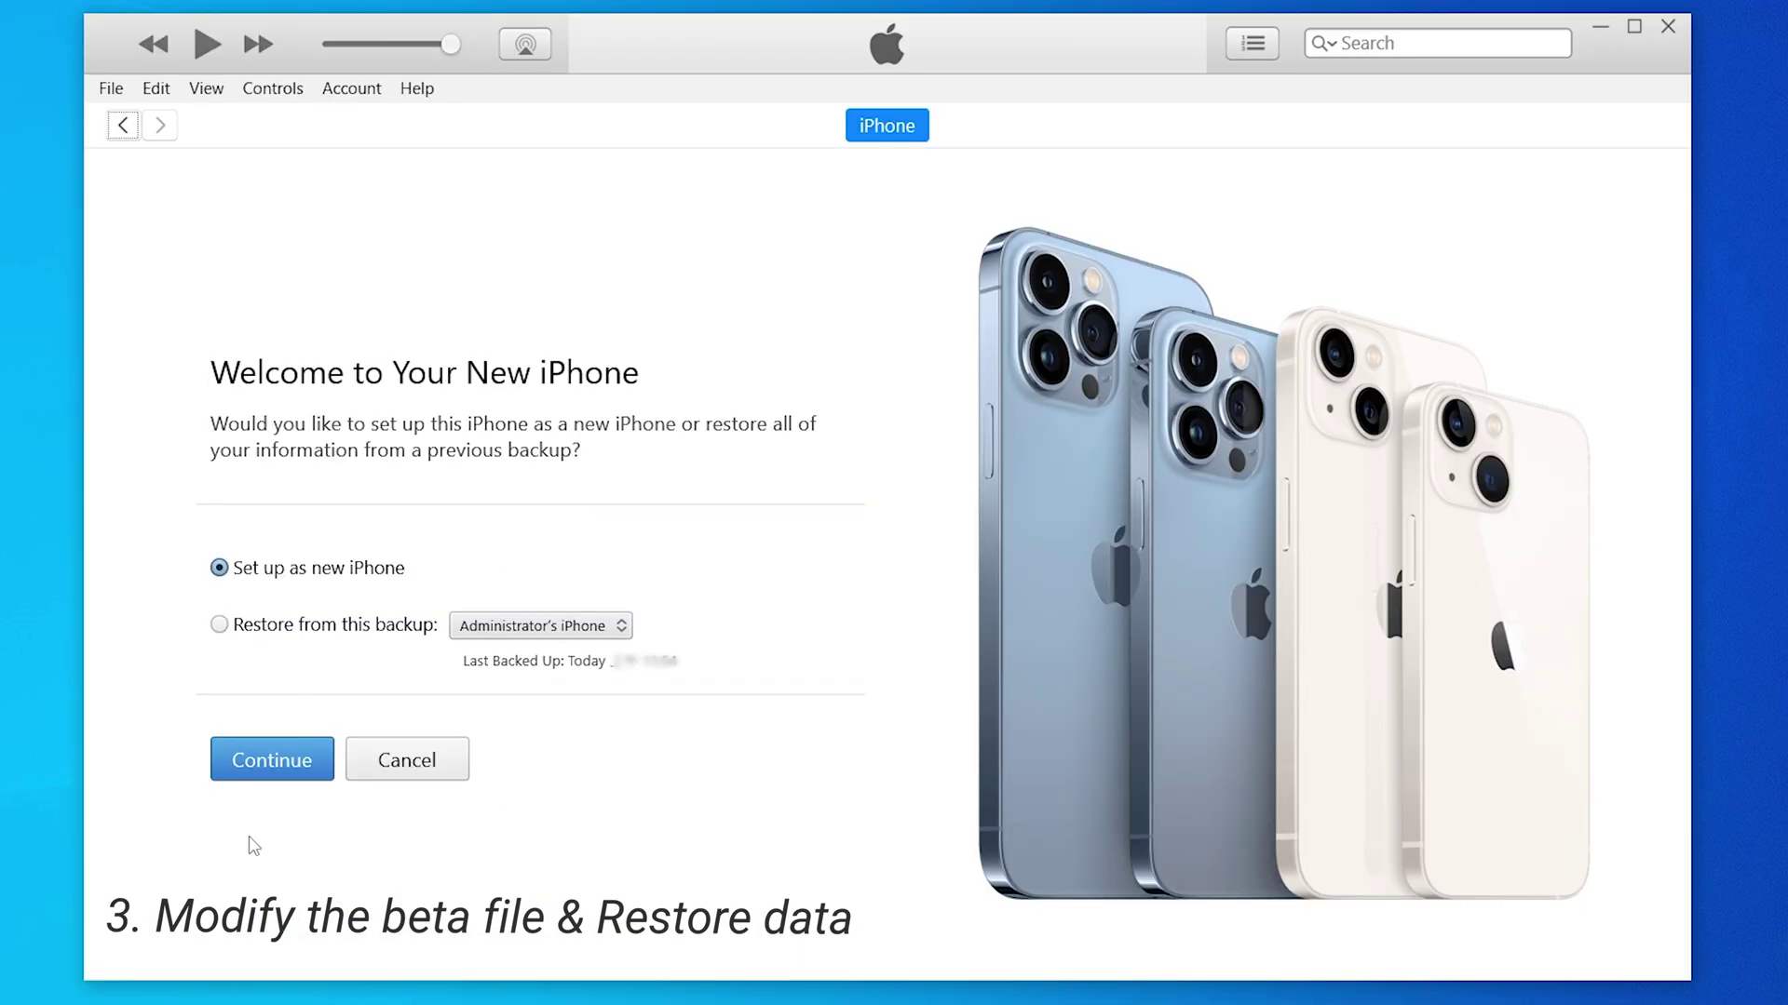
Continue past the welcome screen and start Restore Backup from the iPhone Summary.
left_click(255, 773)
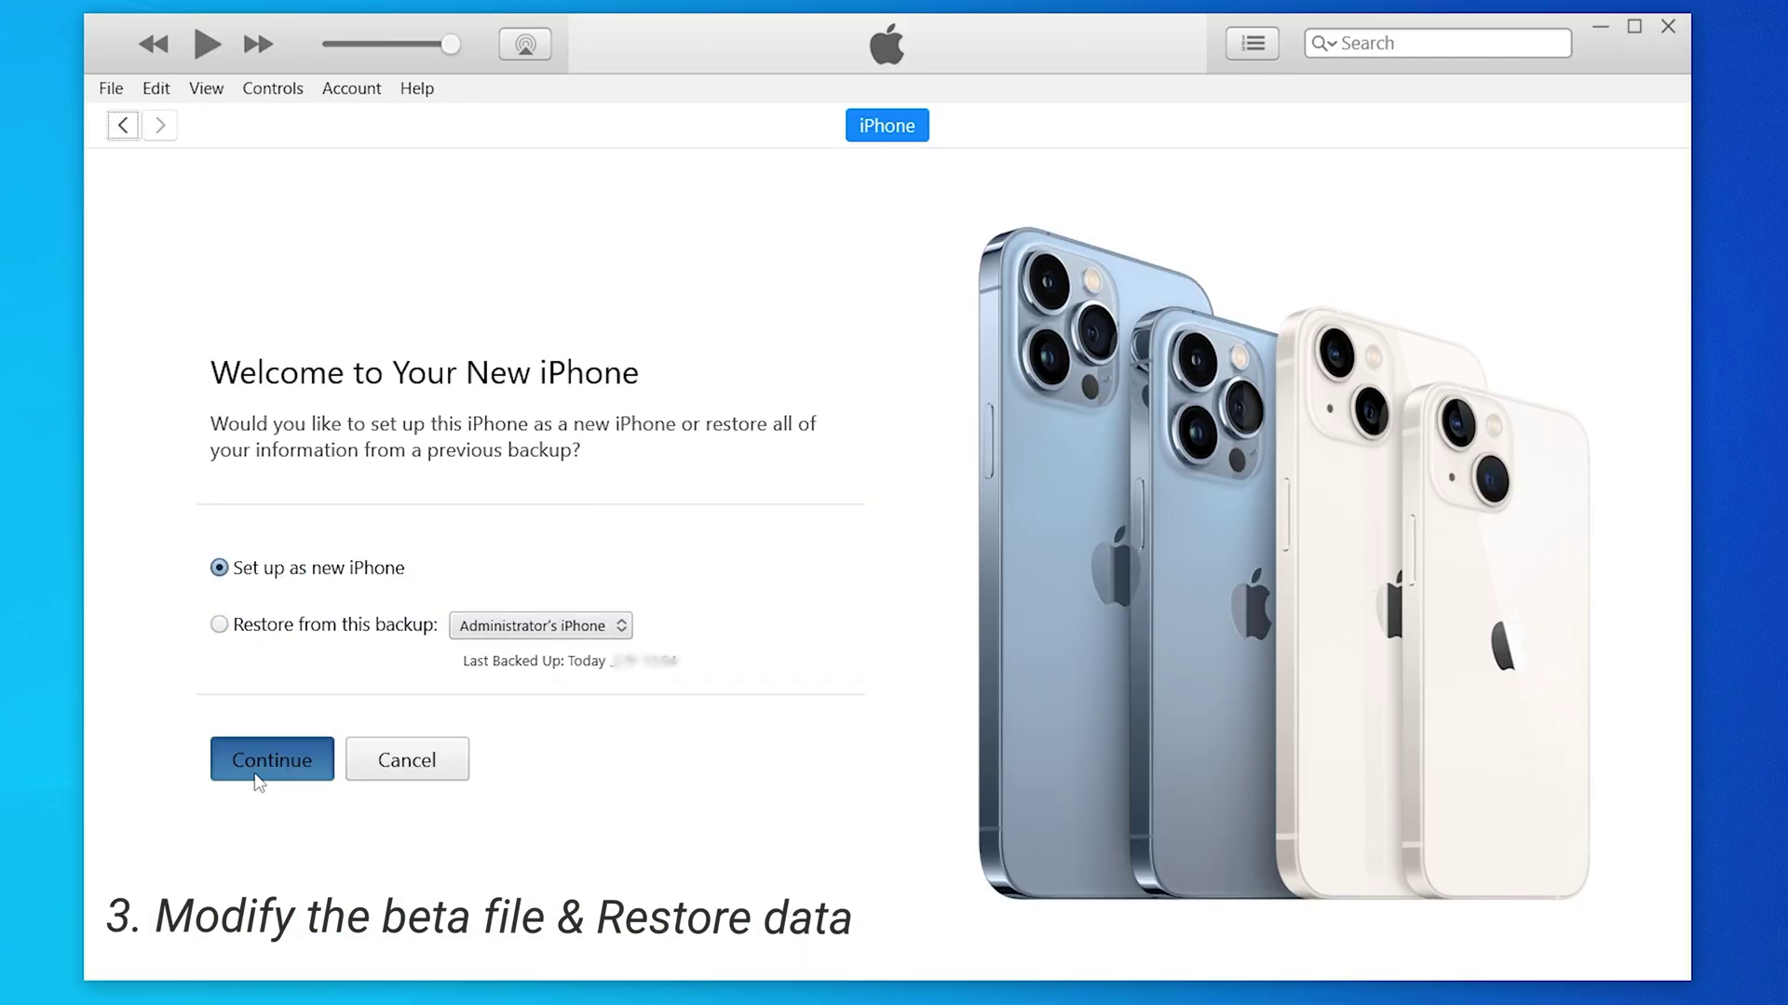
left_click(292, 672)
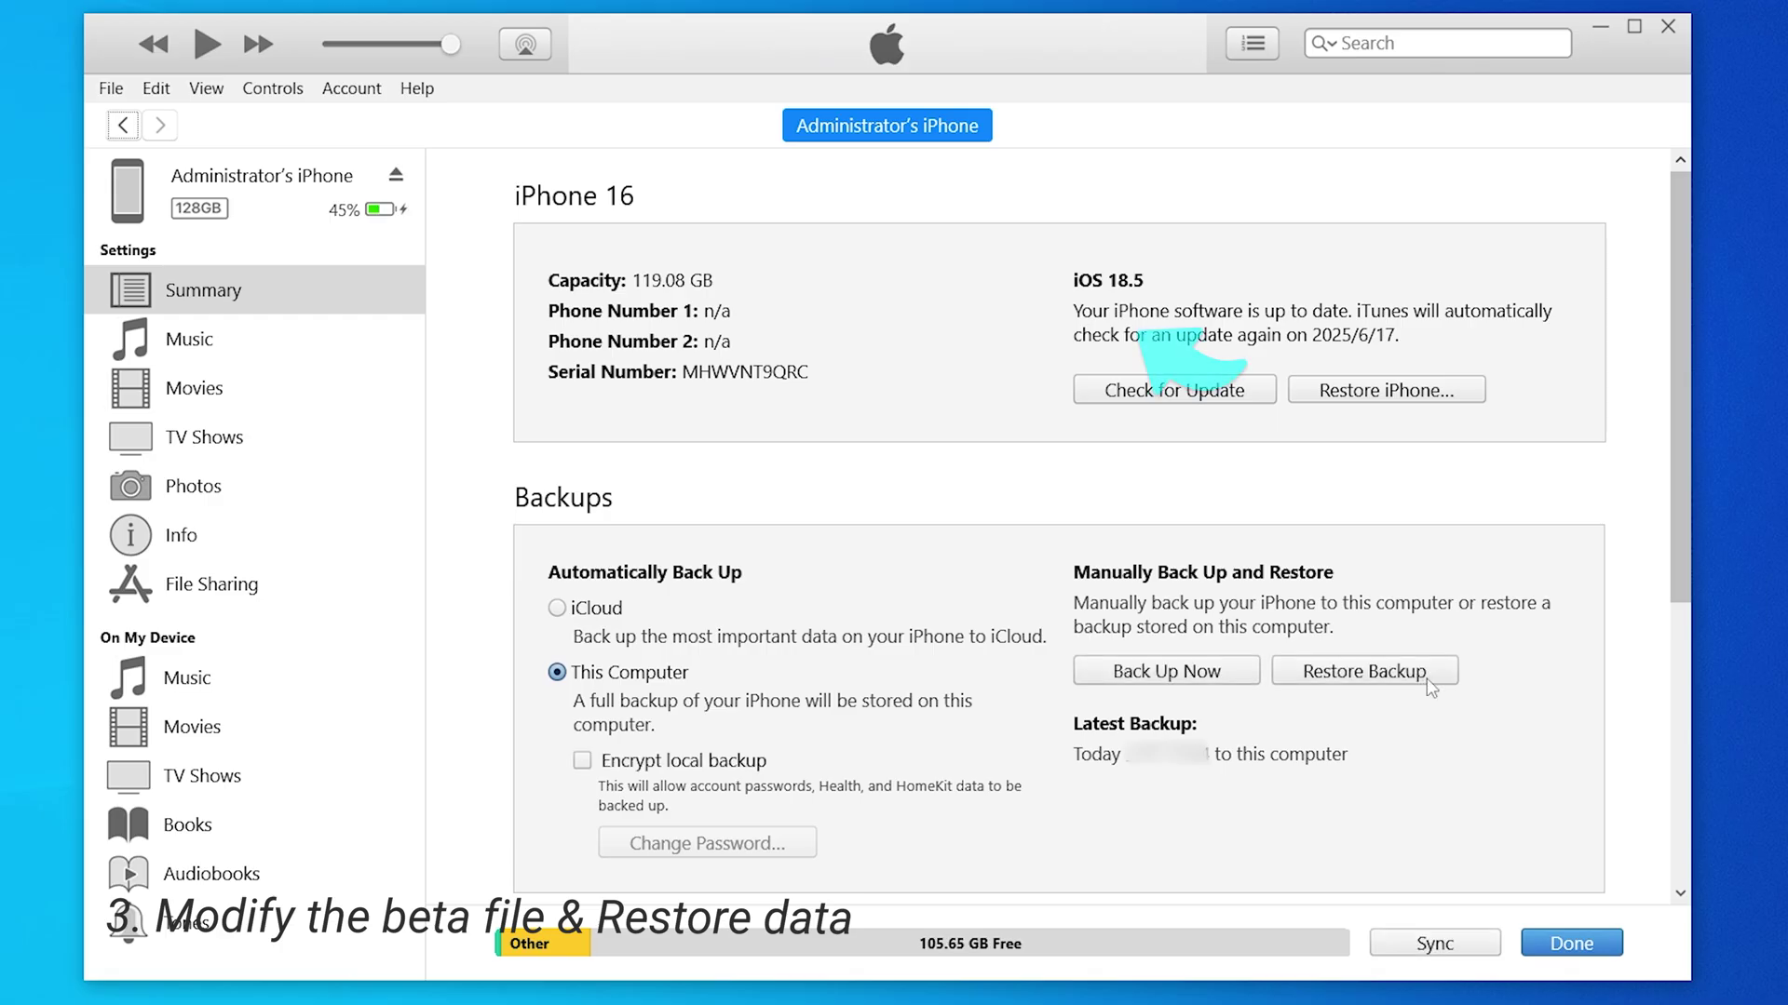
left_click(1365, 676)
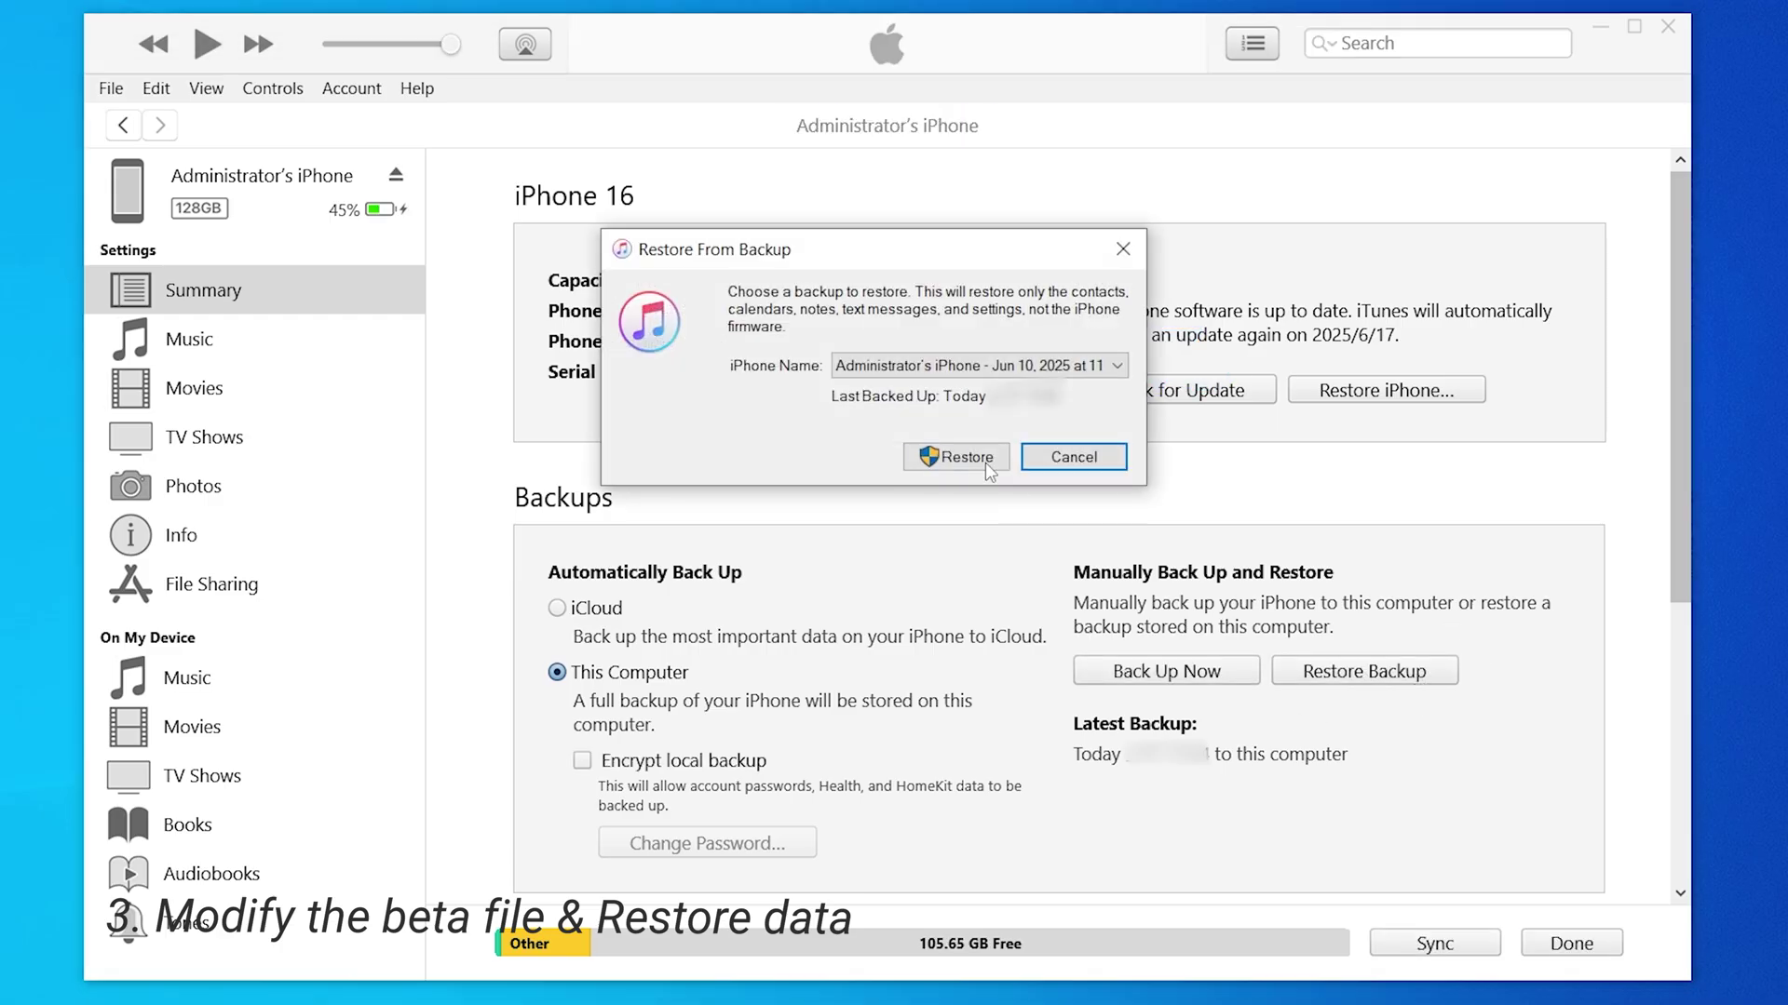
Keep the June 10 backup selected and begin restoring the iPhone 16 from it.
left_click(941, 367)
left_click(941, 387)
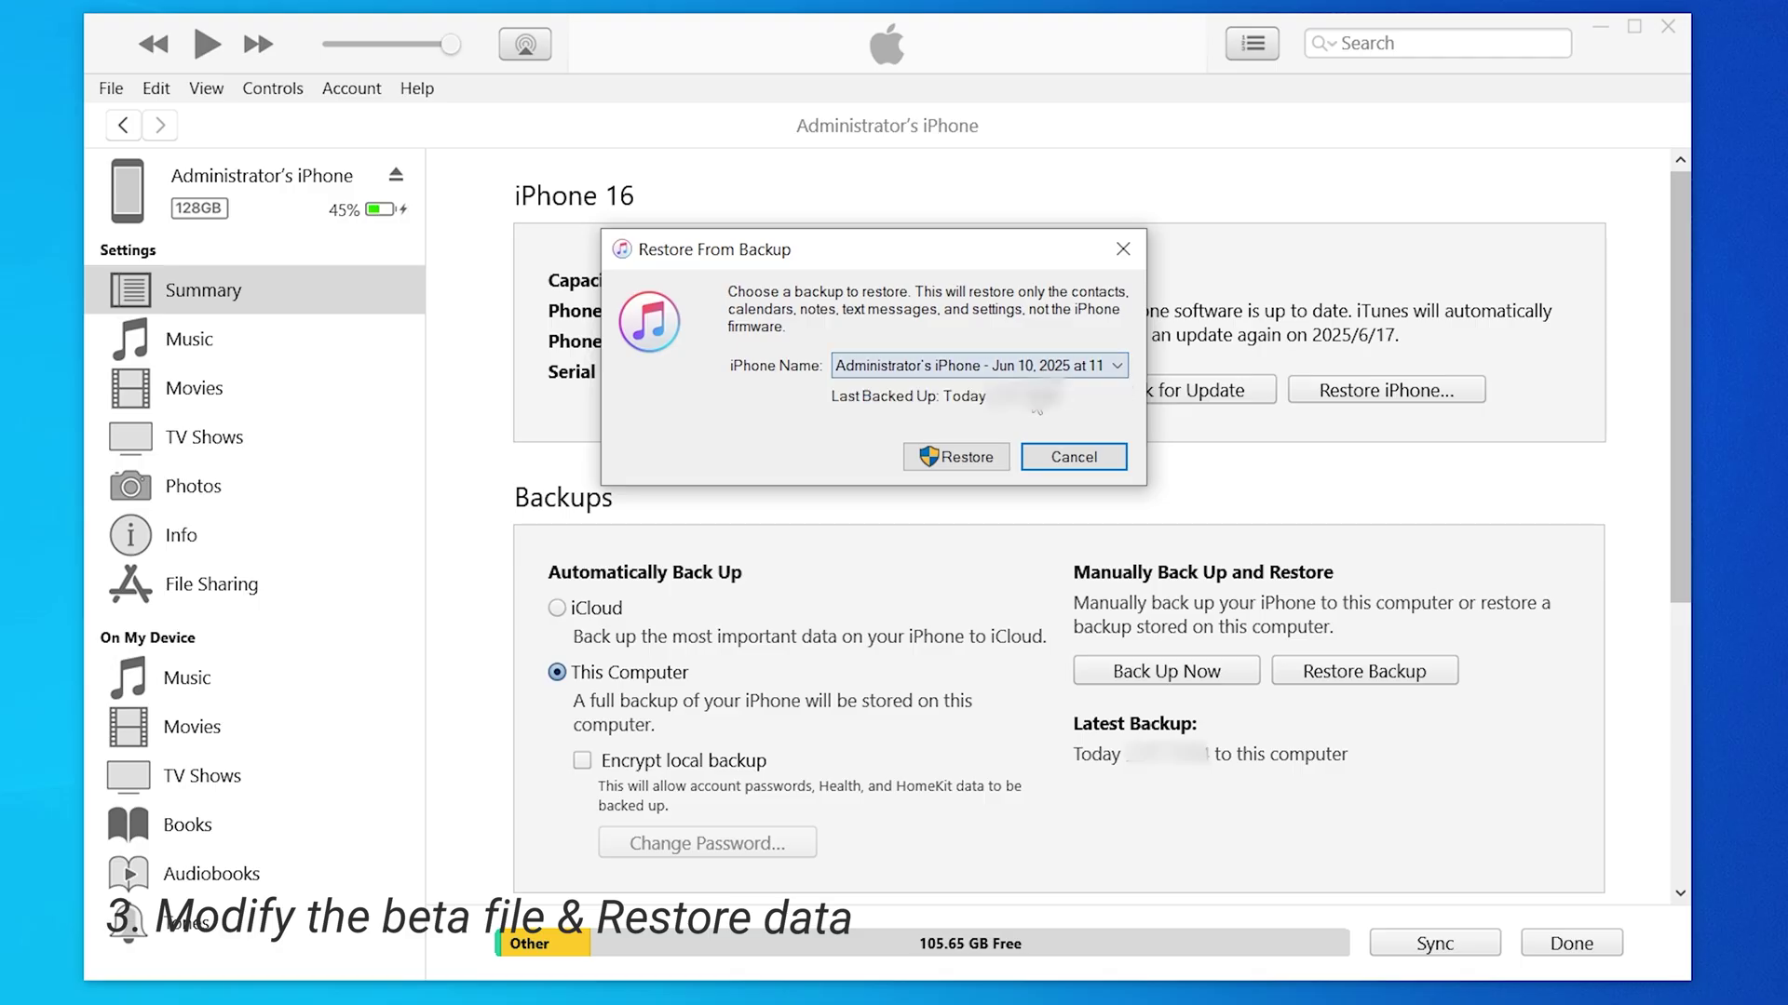
left_click(967, 458)
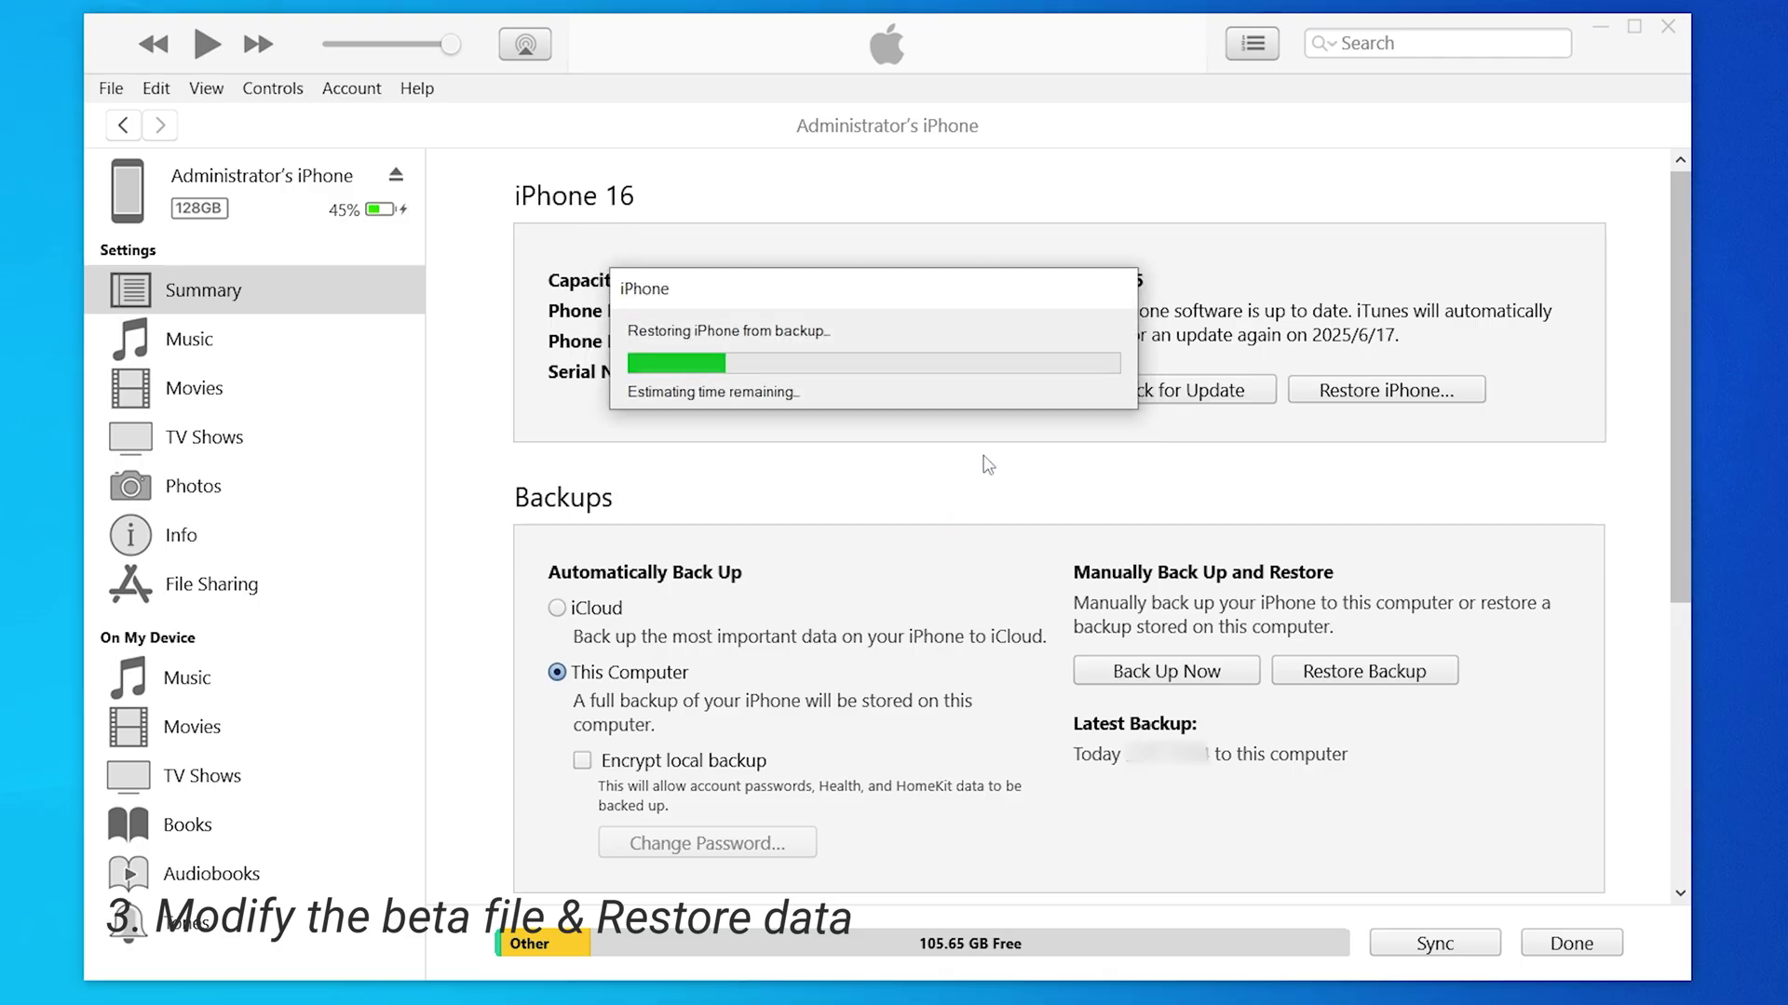